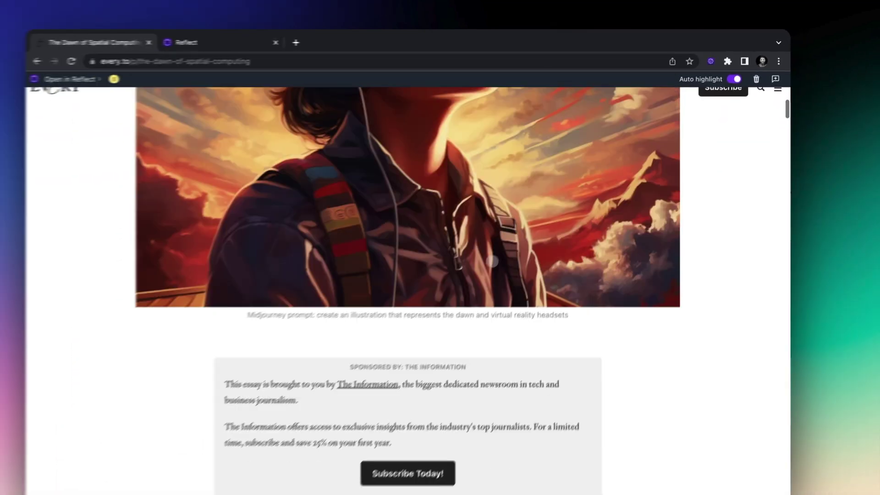
scroll(492, 260, "down", 8)
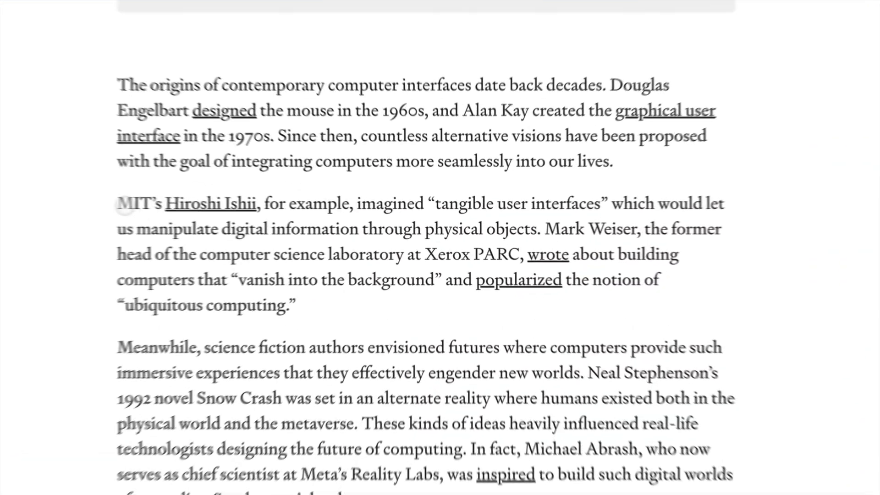
Highlight the tangible-interfaces and inspiring-technologists passages, then open the article's Reflect note
left_click_drag(263, 216, 385, 280)
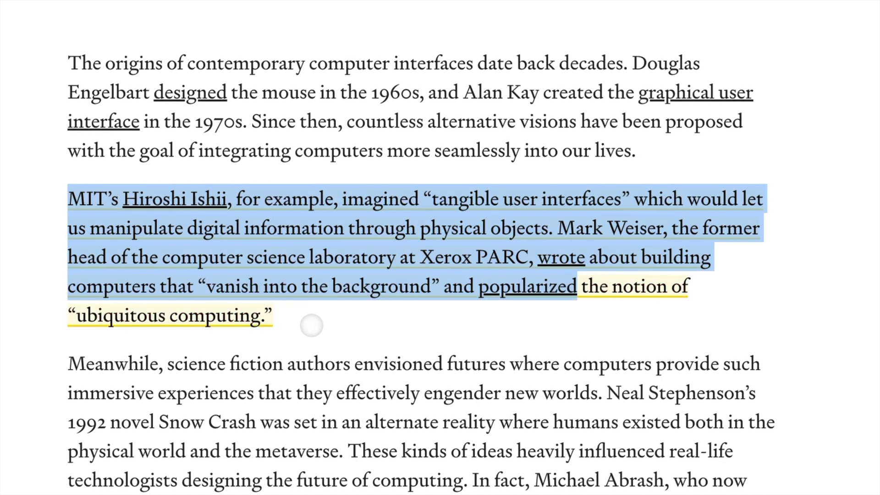
scroll(350, 335, "down", 4)
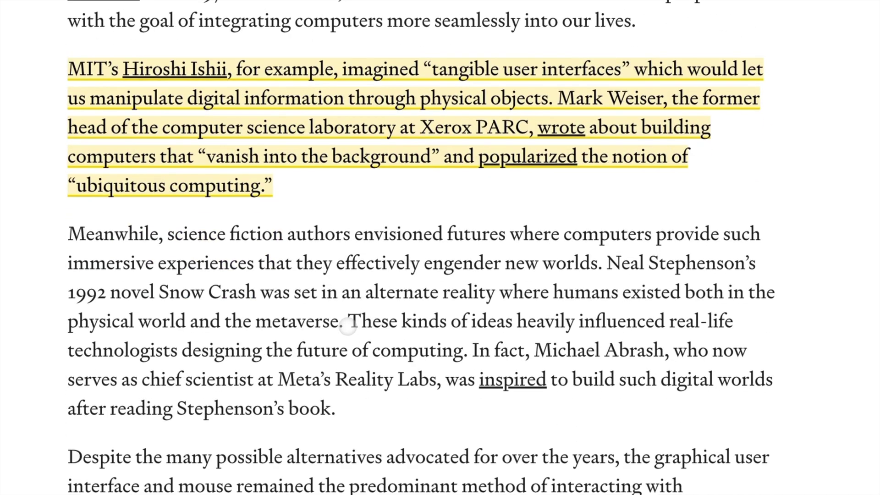
left_click_drag(348, 326, 350, 419)
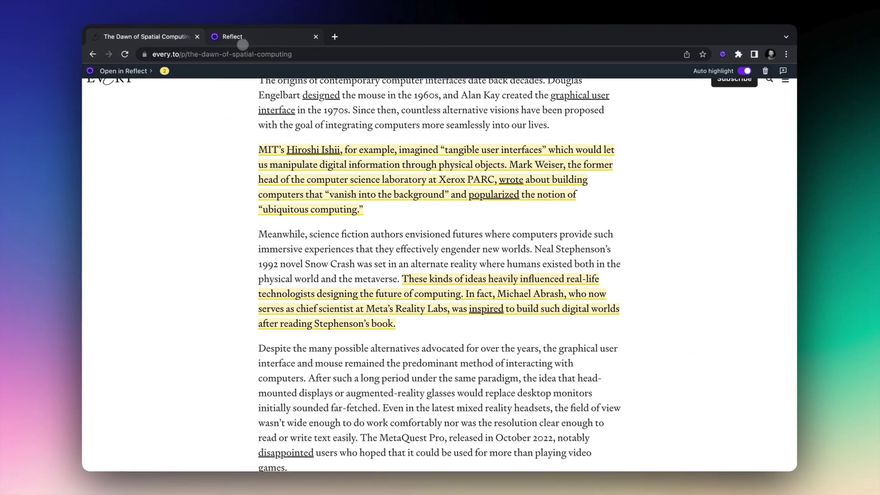
left_click(247, 45)
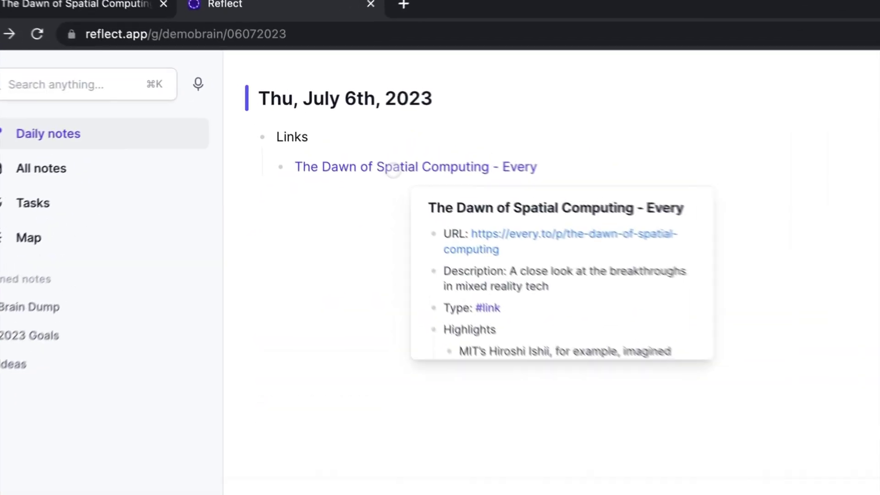
left_click(329, 133)
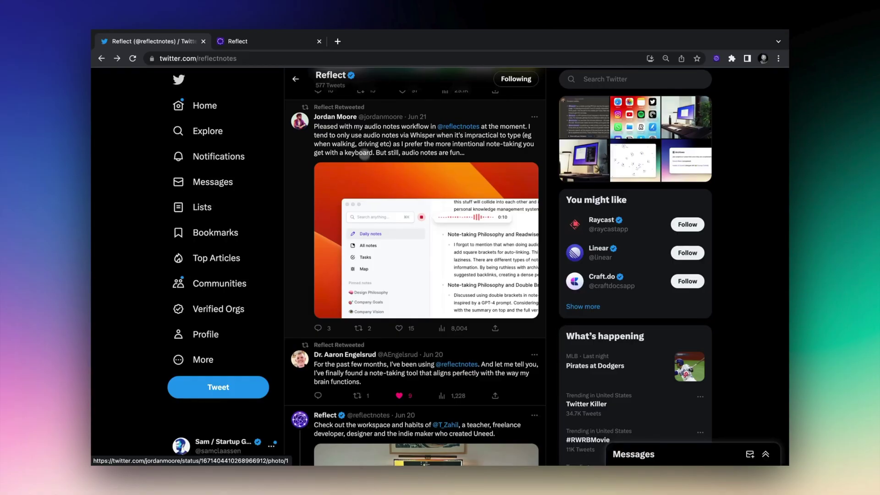
Bookmark the audio-notes workflow tweet, open the tweet praising Reflect, and return to Reflect
left_click(365, 154)
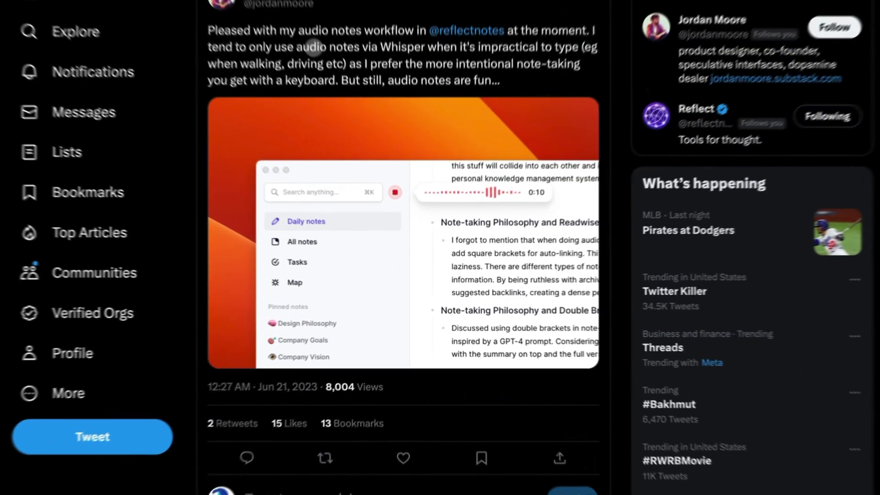
left_click(481, 477)
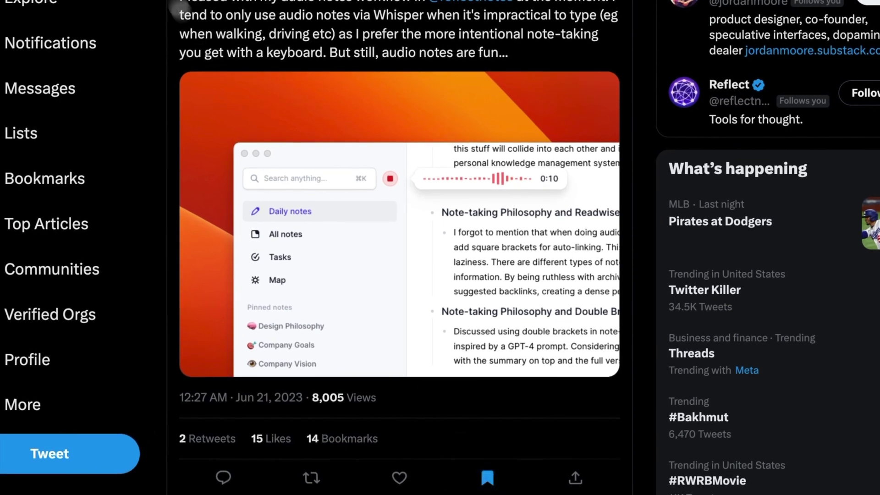
key("alt+Left")
scroll(407, 290, "down", 1)
scroll(407, 289, "down", 3)
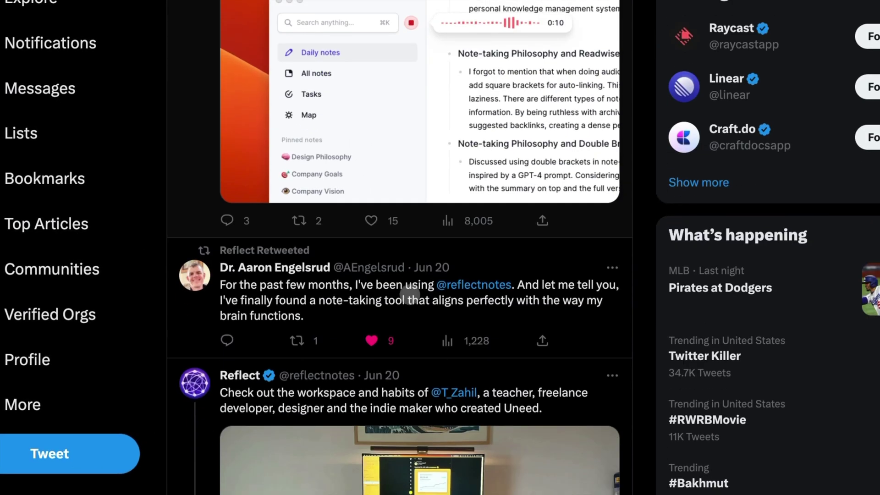
left_click(456, 315)
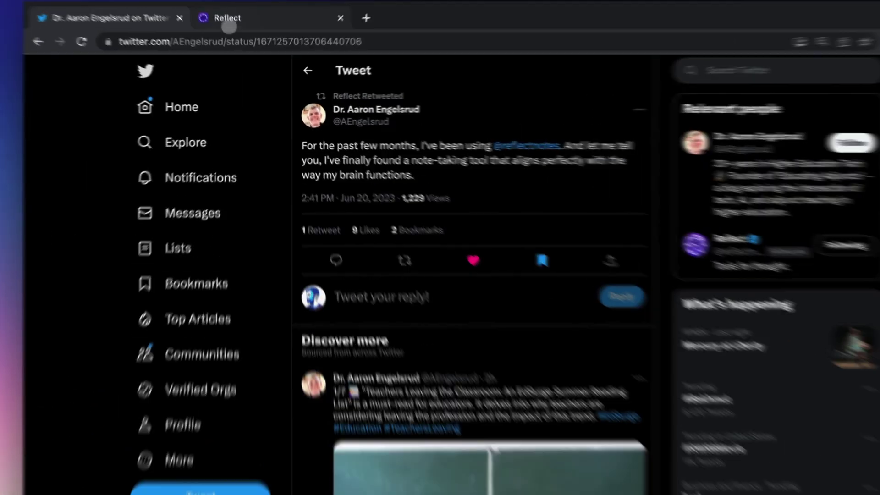
left_click(230, 19)
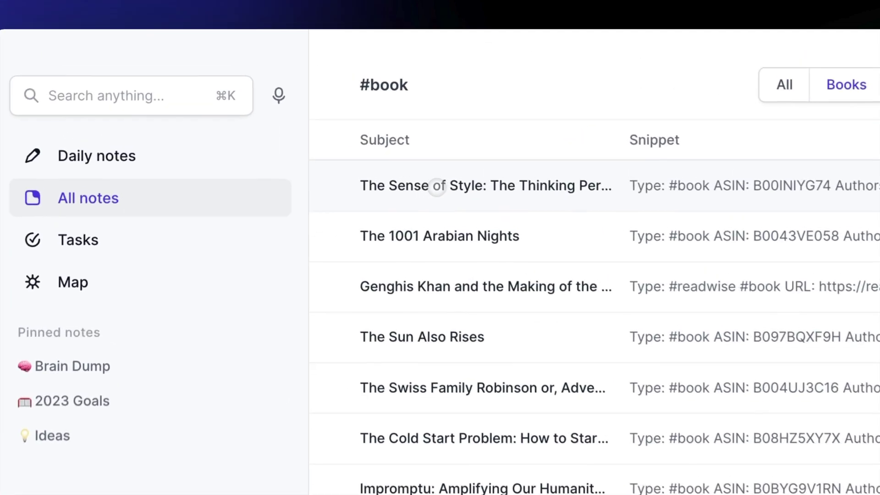
Open The Sense of Style book note and scroll through its synced Kindle highlights
left_click(316, 109)
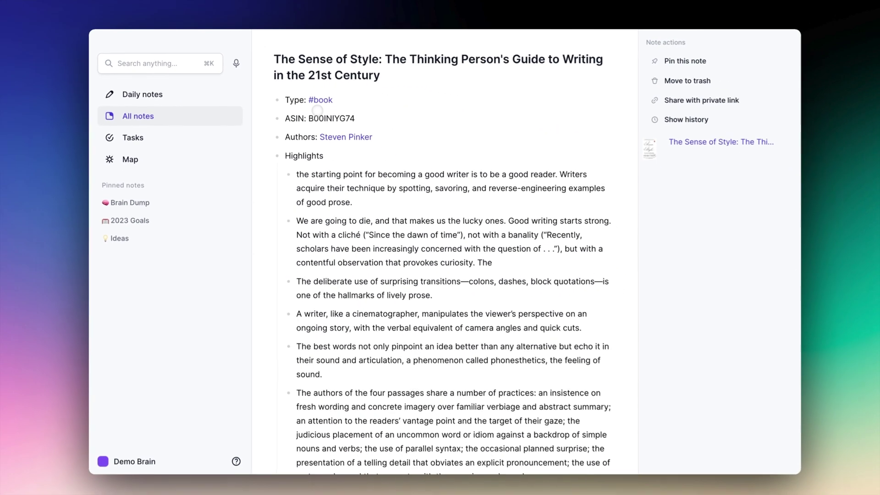
scroll(377, 237, "down", 5)
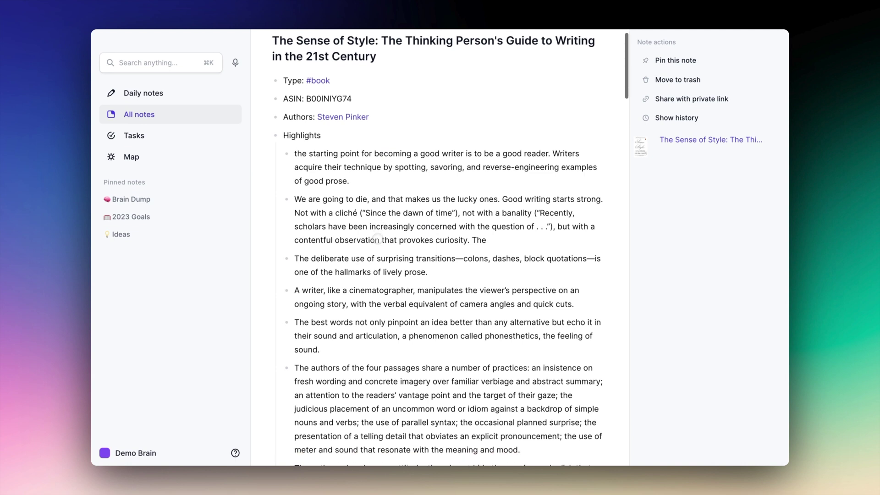
scroll(377, 238, "down", 4)
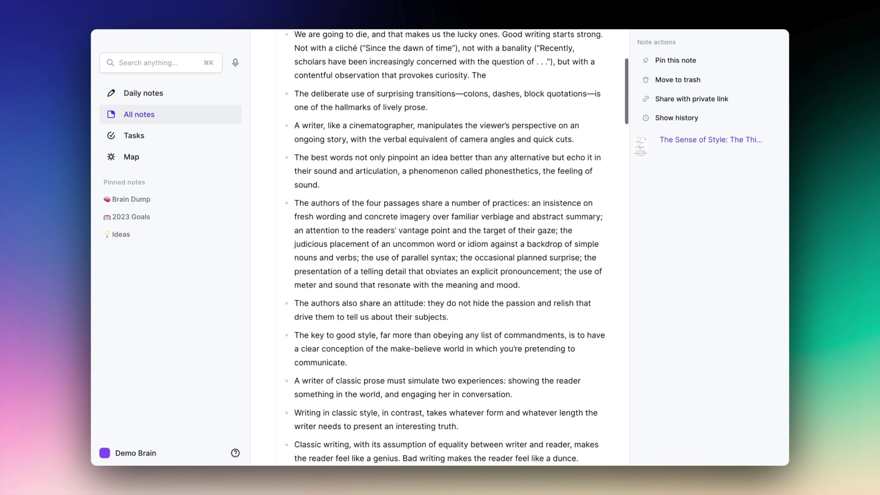
scroll(377, 238, "up", 3)
scroll(378, 238, "up", 5)
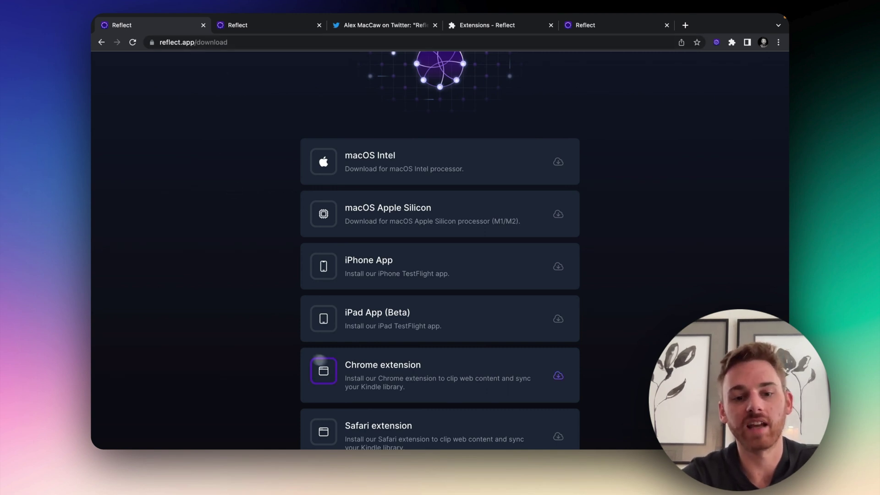
Open the Reflect Chrome extension's Web Store page from the reflect.app download list
scroll(316, 362, "down", 3)
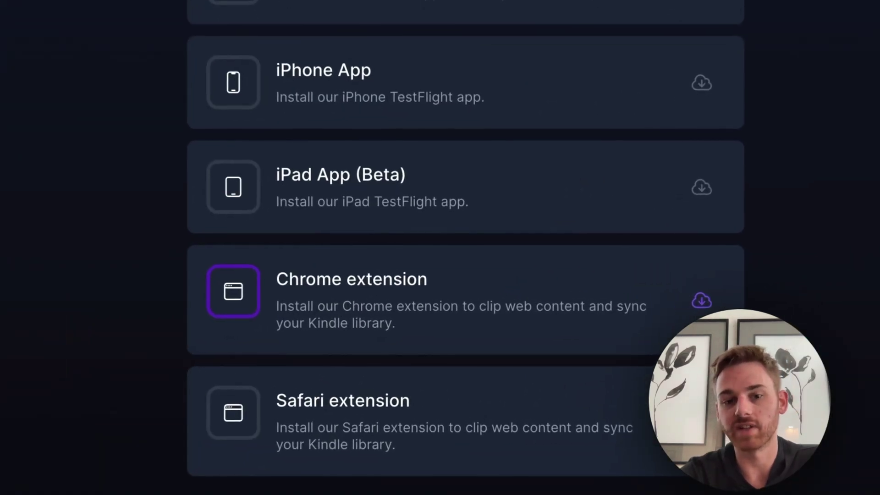
left_click(413, 300)
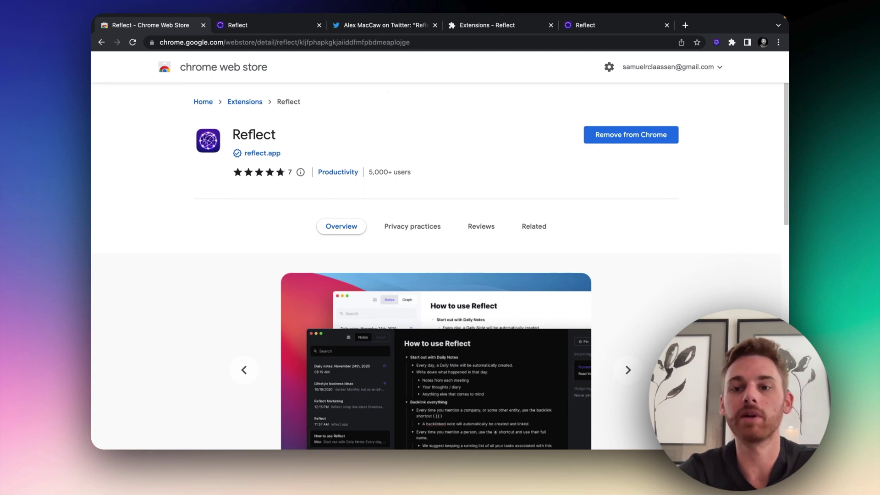
Uncheck Save favorited tweets and disable Kindle sync in the extension settings
left_click(281, 26)
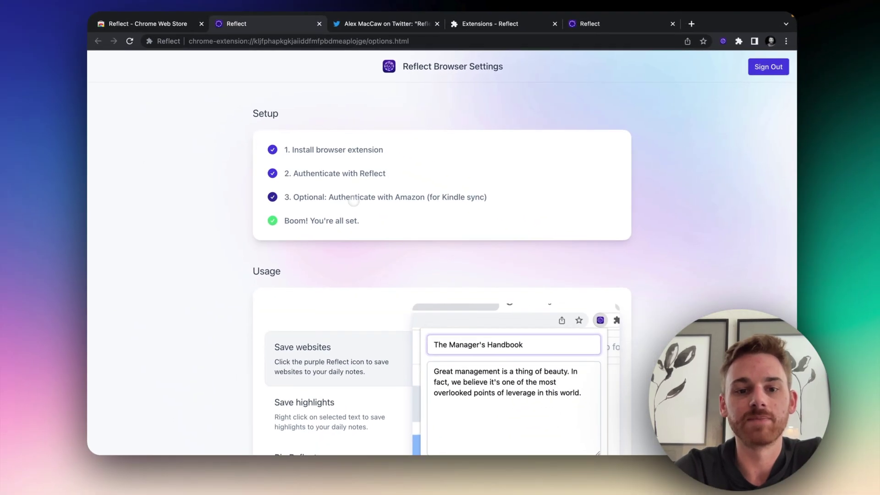
scroll(354, 201, "down", 10)
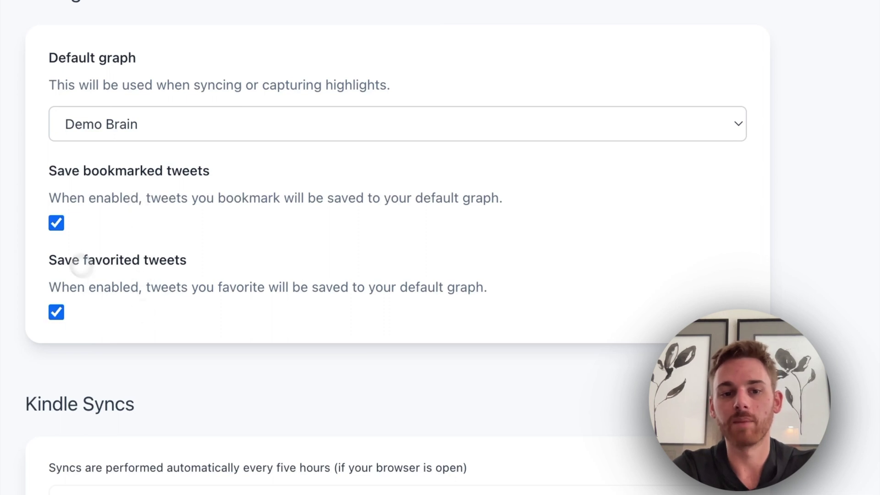
left_click(56, 312)
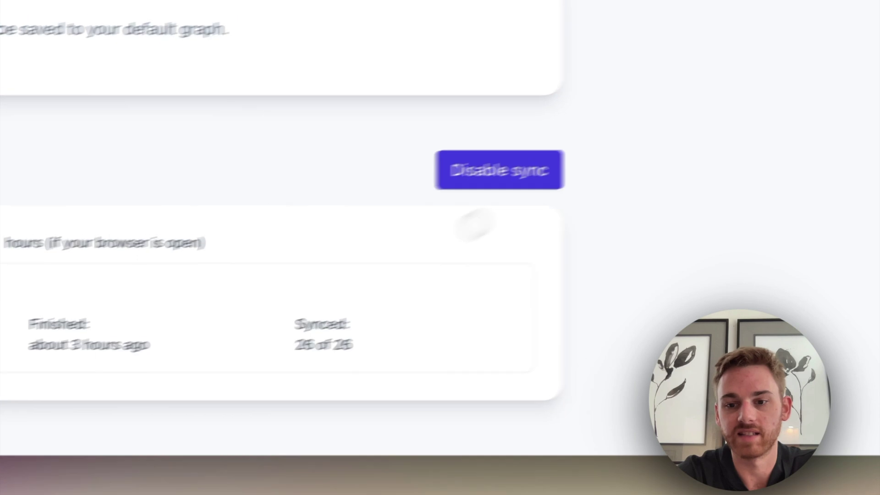
left_click(493, 177)
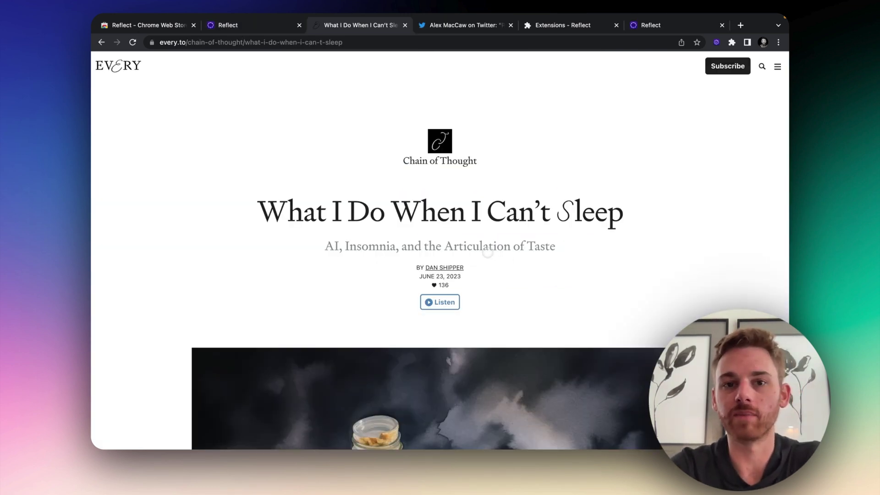
Capture the 'What I Do When I Can't Sleep' article with the Reflect extension icon
scroll(529, 291, "down", 2)
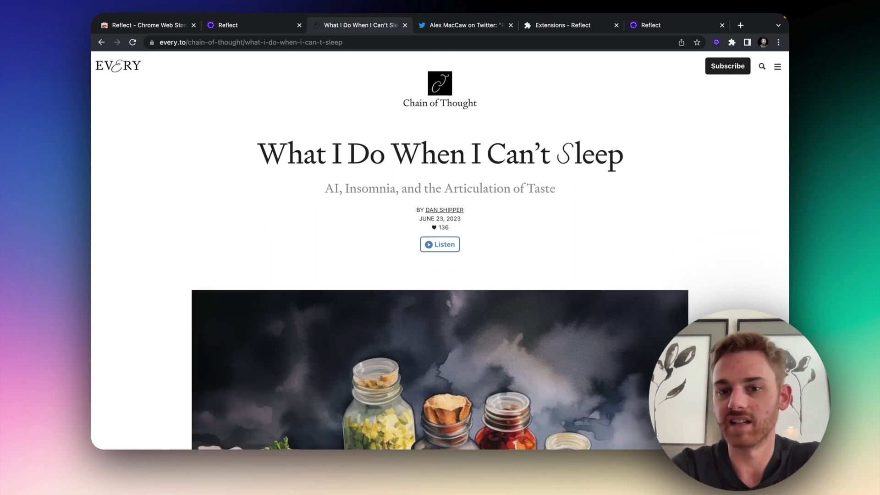
scroll(440, 275, "up", 2)
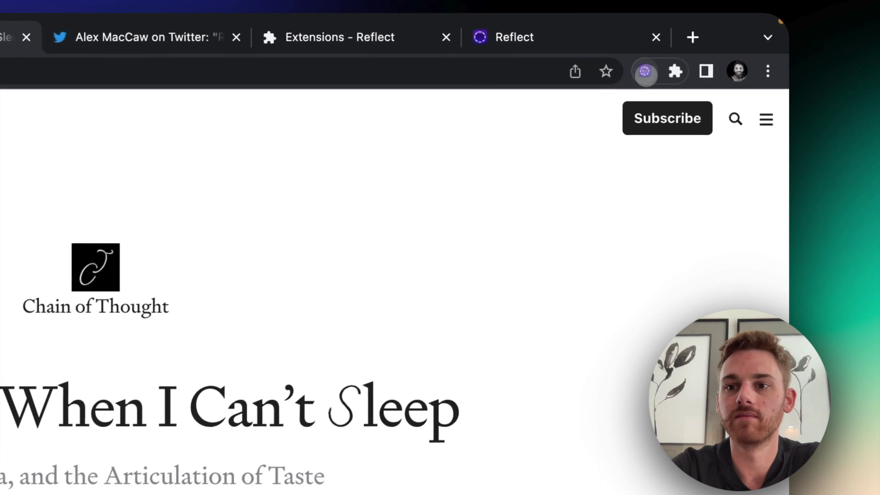
left_click(717, 42)
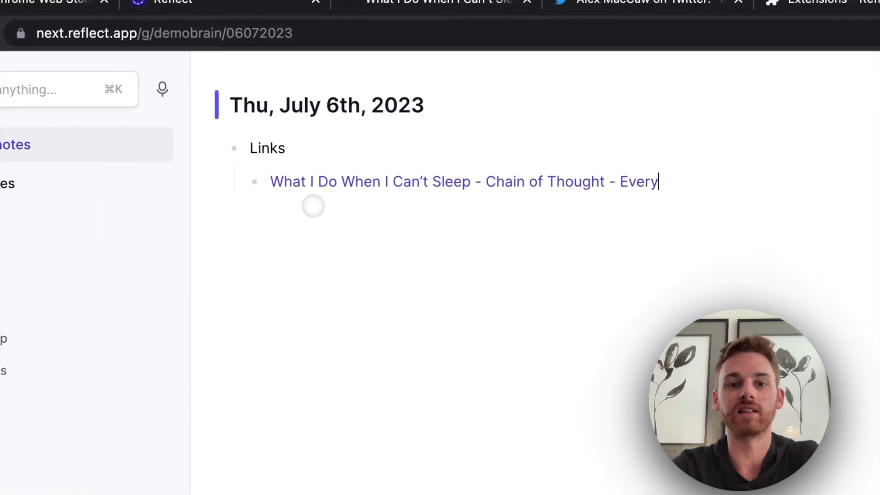
Open the sleep article's Reflect note from Links, then return to the article
left_click(307, 184)
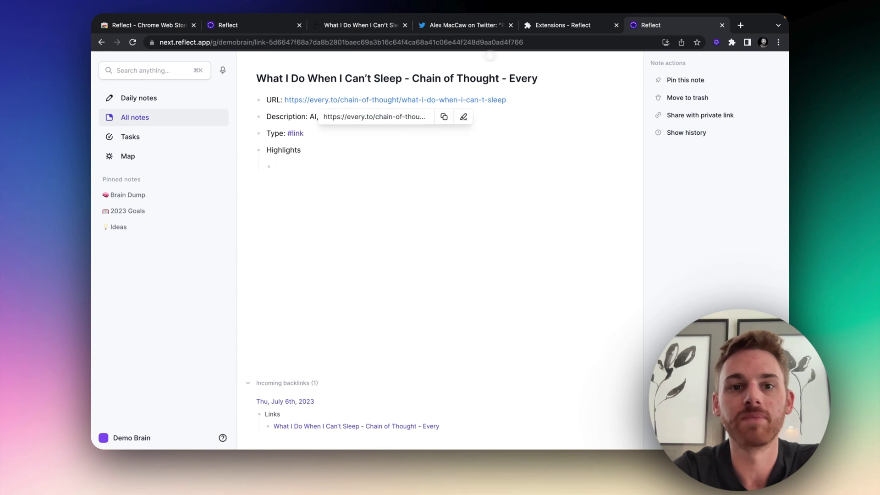
left_click(369, 26)
Highlight the 'Smelling things blind' paragraph in the article
scroll(440, 256, "down", 15)
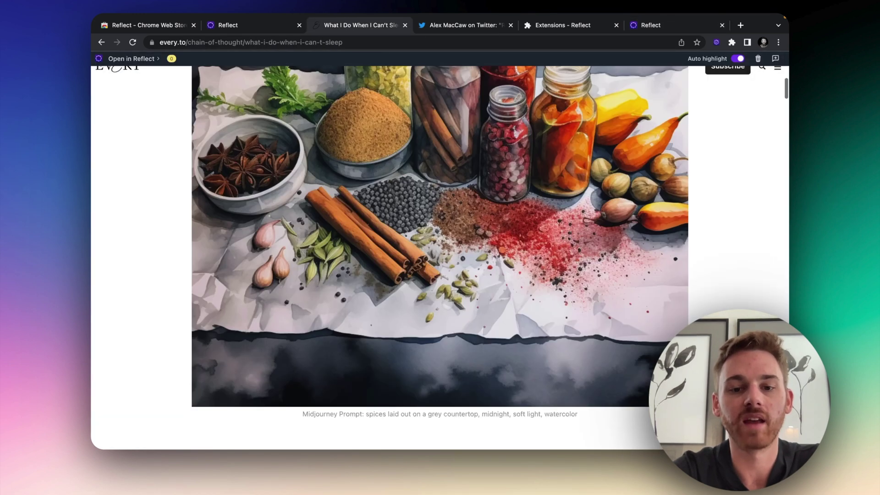
scroll(448, 304, "down", 10)
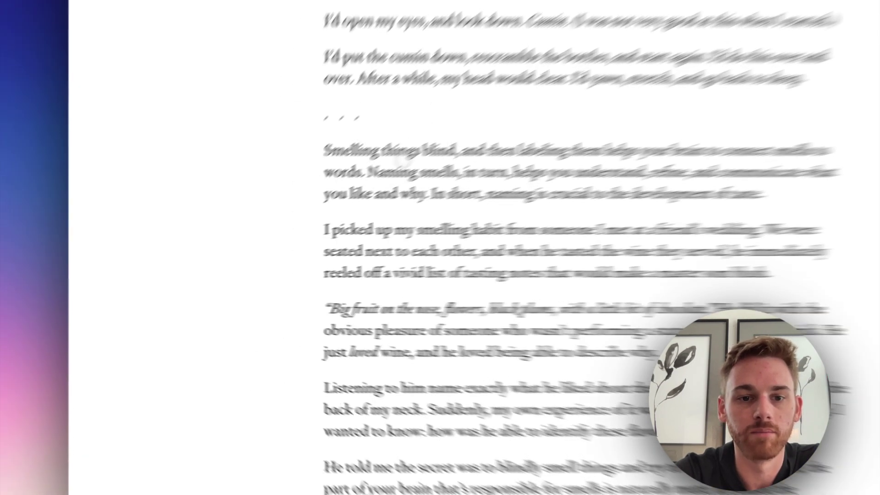
triple_click(316, 207)
left_click(346, 110)
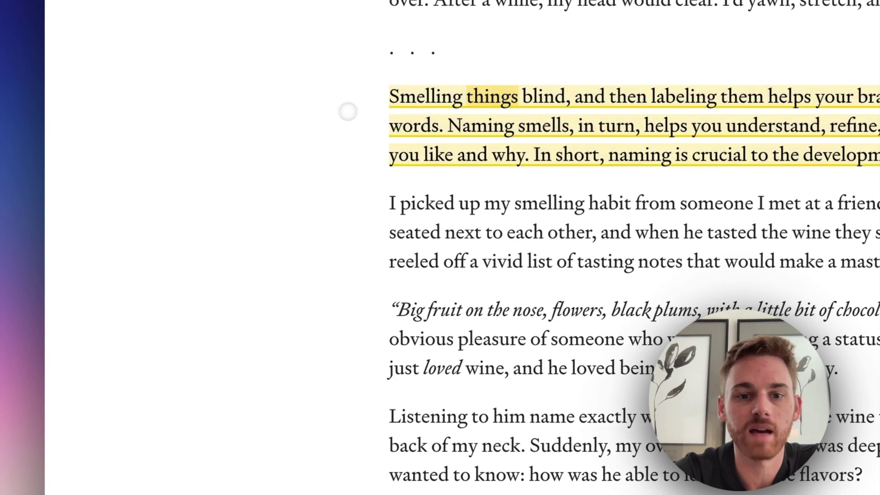
Highlight the two flavors sentences and the olfactory bulb sentence
scroll(346, 110, "down", 5)
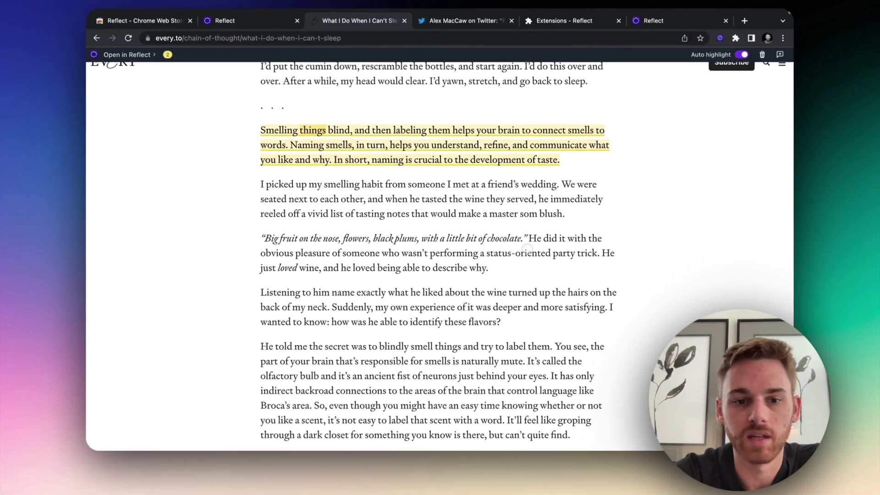
scroll(527, 249, "down", 1)
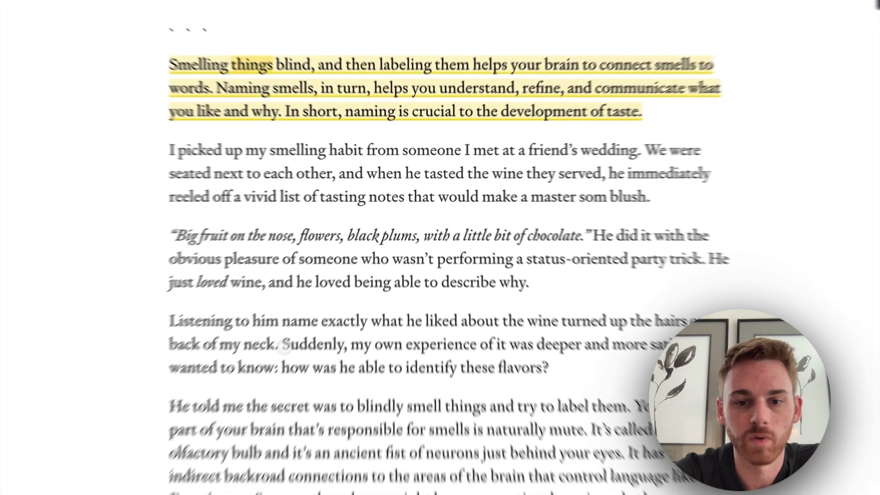
left_click_drag(334, 283, 514, 297)
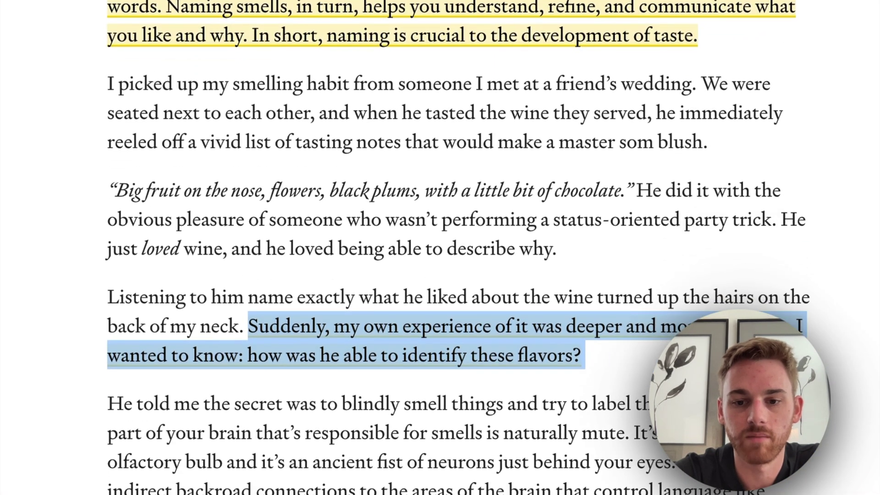
key("h")
left_click_drag(635, 433, 647, 433)
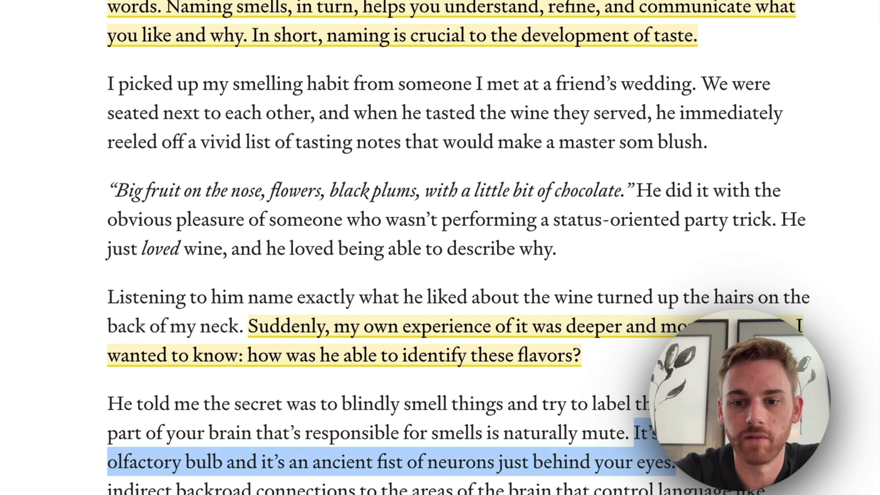
key("h")
scroll(441, 248, "up", 3)
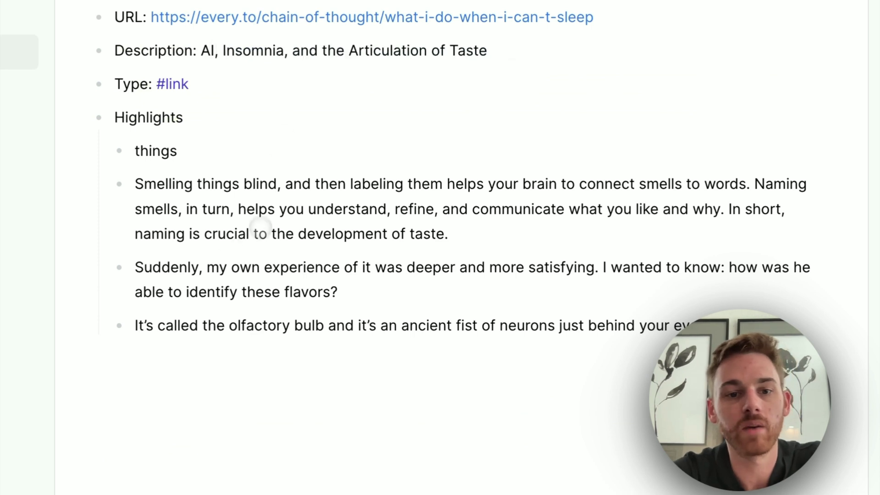
Delete the stray 'things' highlight bullet from the sleep article's note
double_click(161, 152)
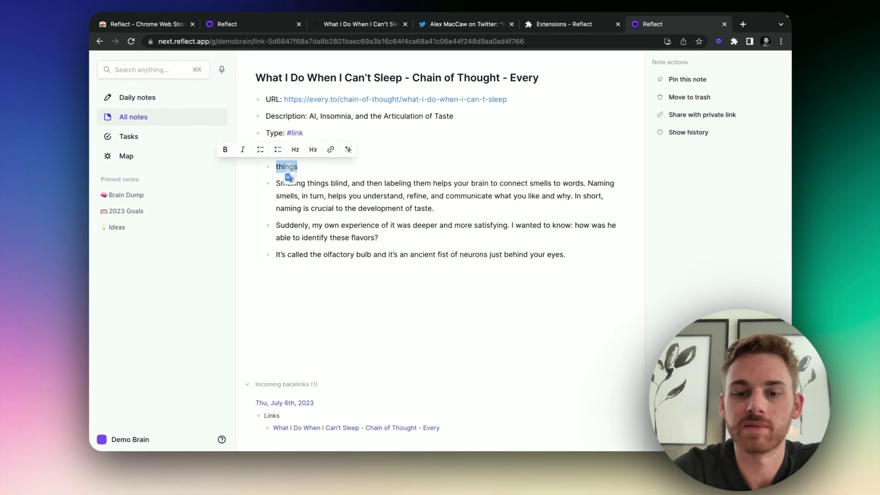
key("BackSpace")
key("BackSpace")
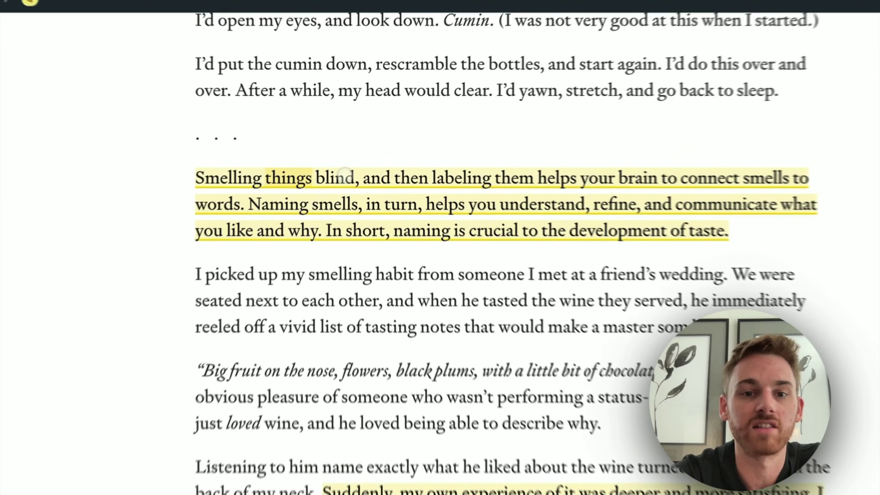
Remove the highlights on the 'Smelling things blind' paragraph and flavors sentences
left_click(346, 156)
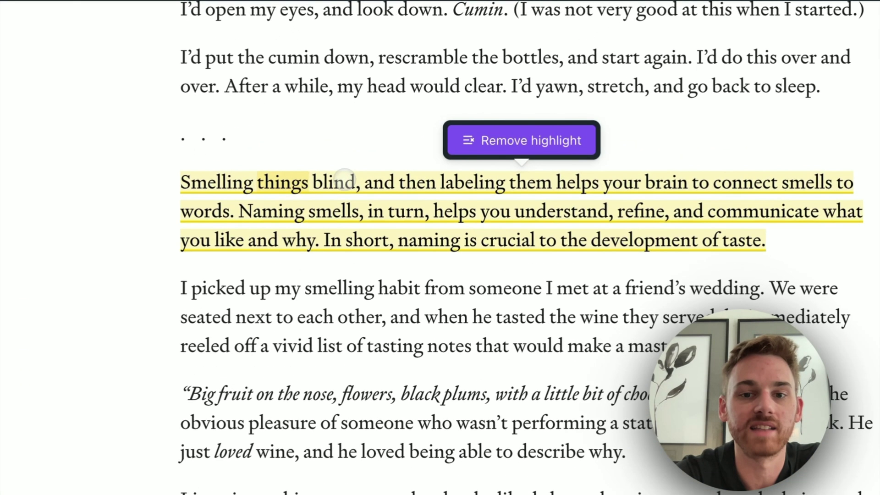
left_click(490, 142)
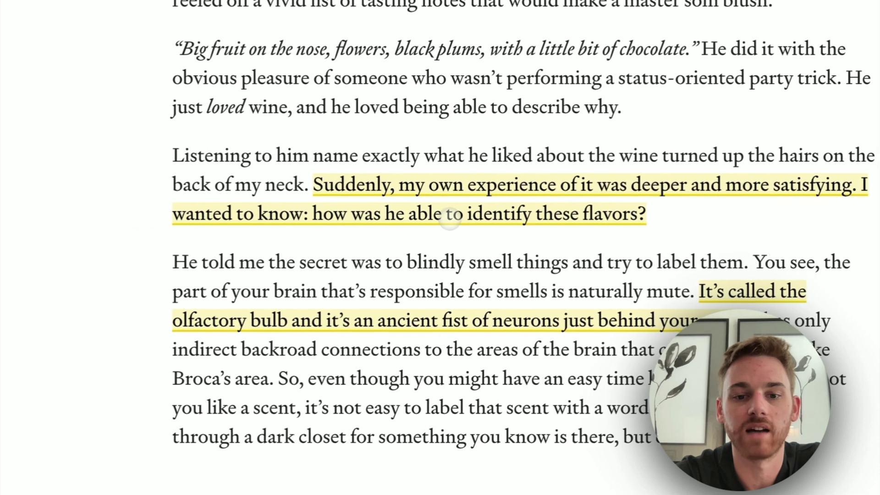
right_click(396, 216)
left_click(368, 221)
left_click(431, 218)
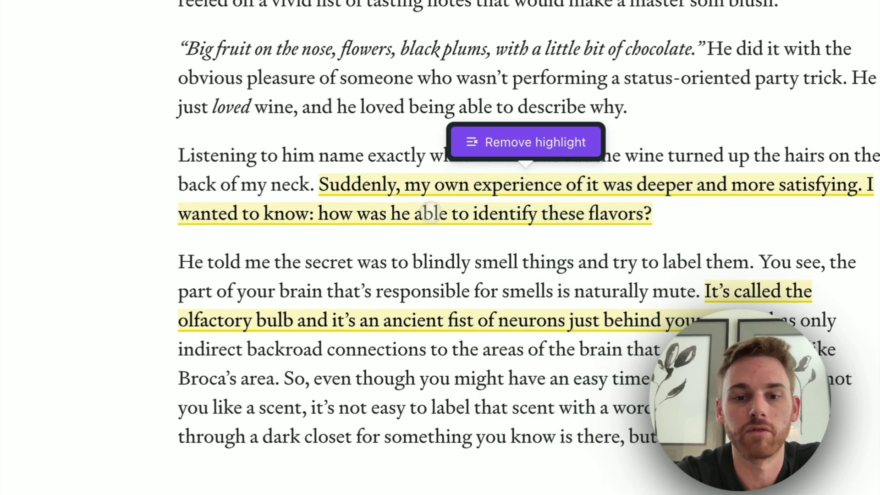
left_click(501, 142)
left_click(553, 315)
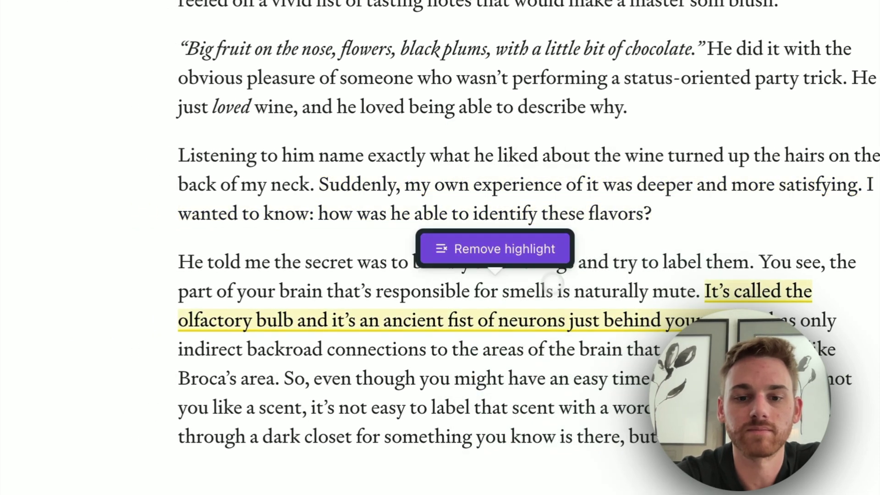
left_click(527, 248)
scroll(526, 245, "up", 6)
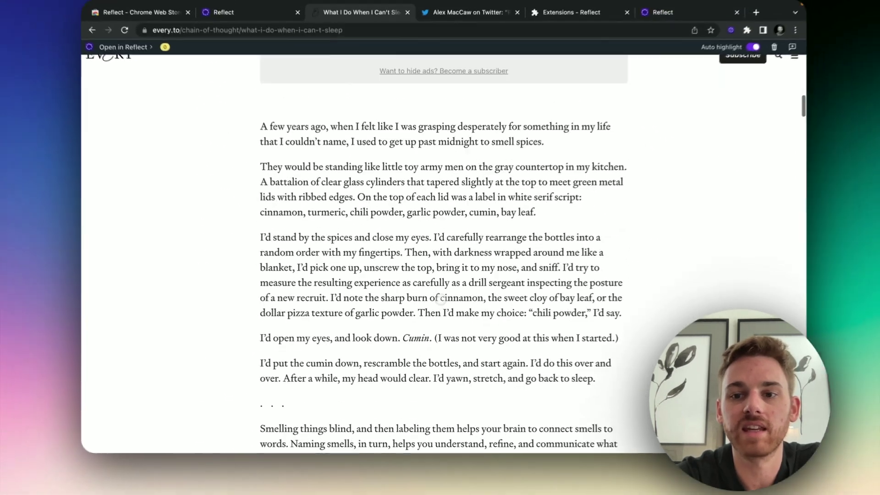
scroll(441, 257, "down", 2)
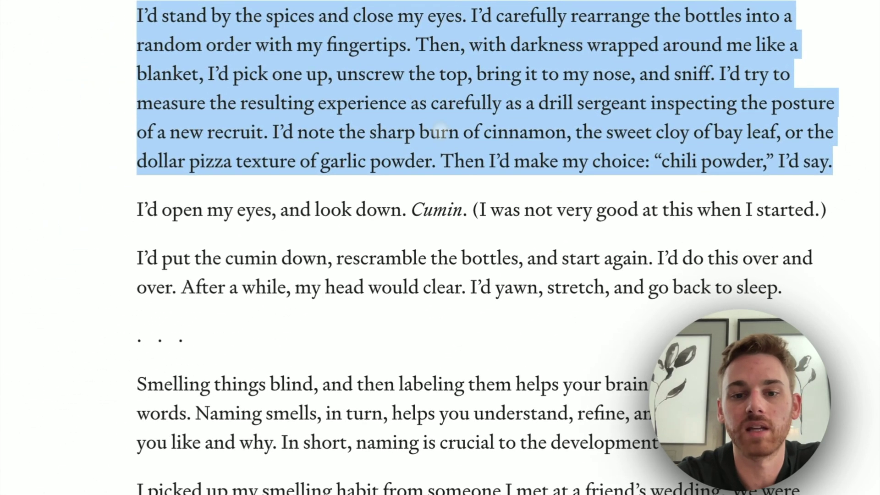
left_click(424, 92)
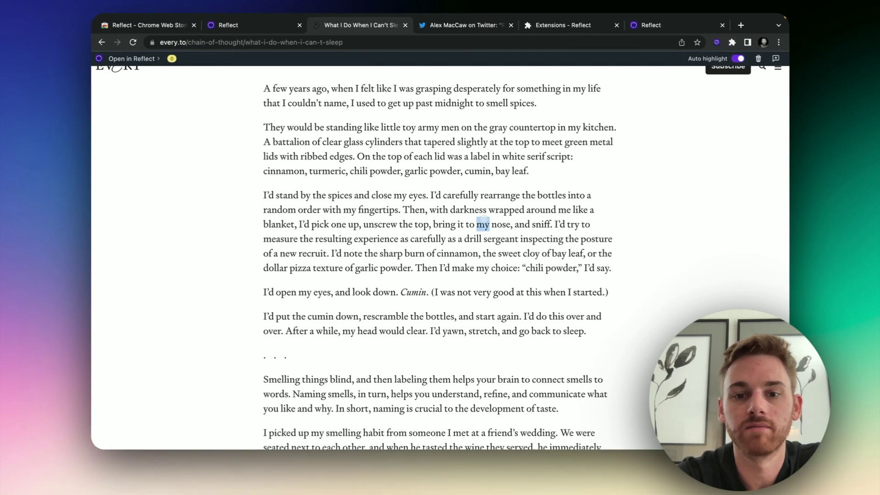
triple_click(483, 224)
left_click(455, 244)
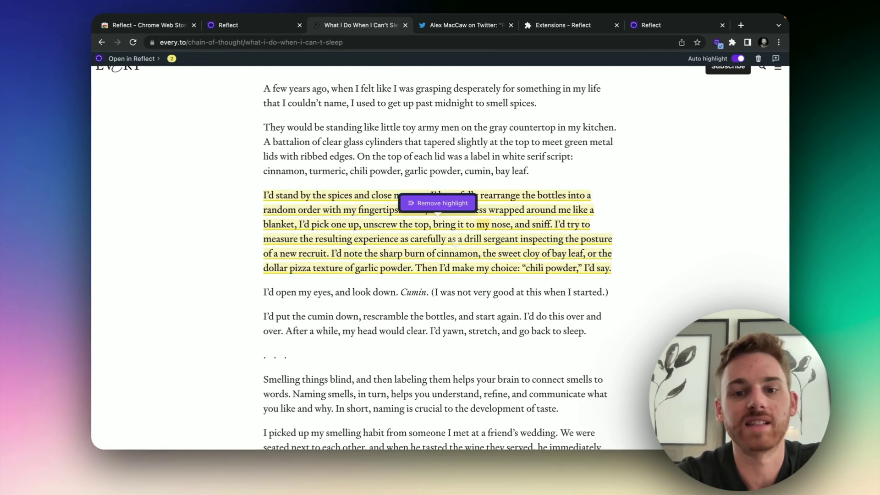
left_click(452, 204)
left_click(481, 225)
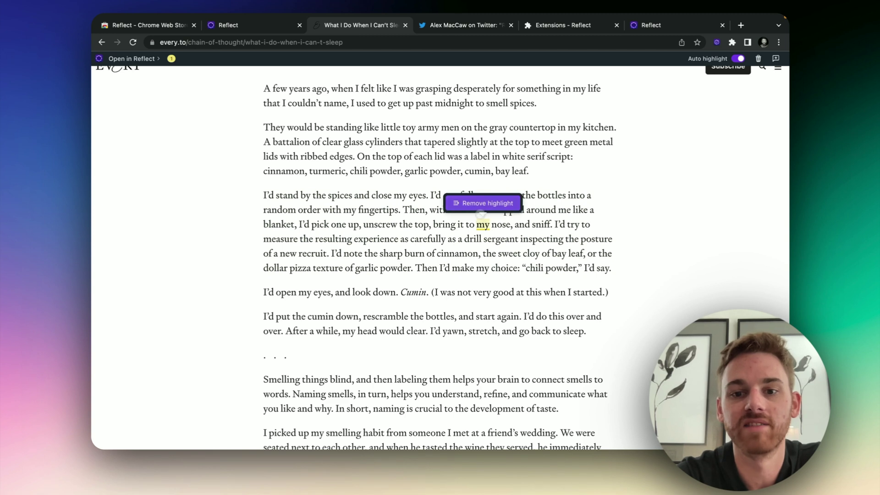
left_click(480, 204)
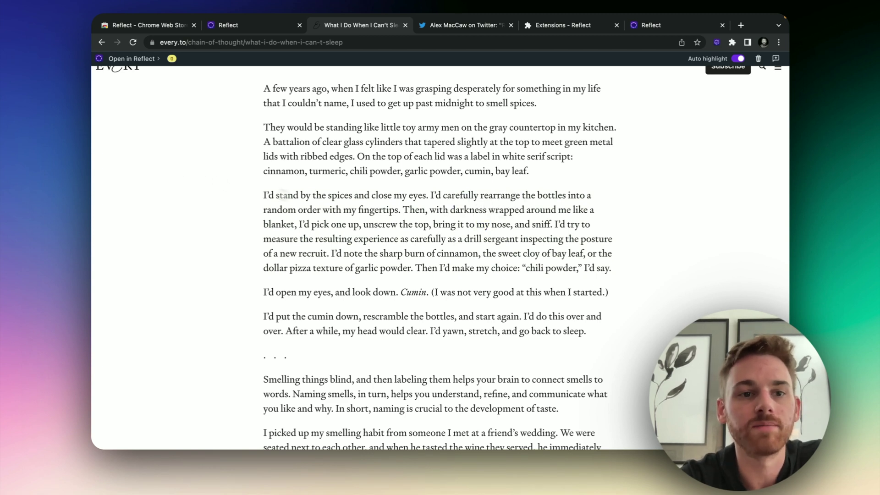
scroll(283, 196, "up", 3)
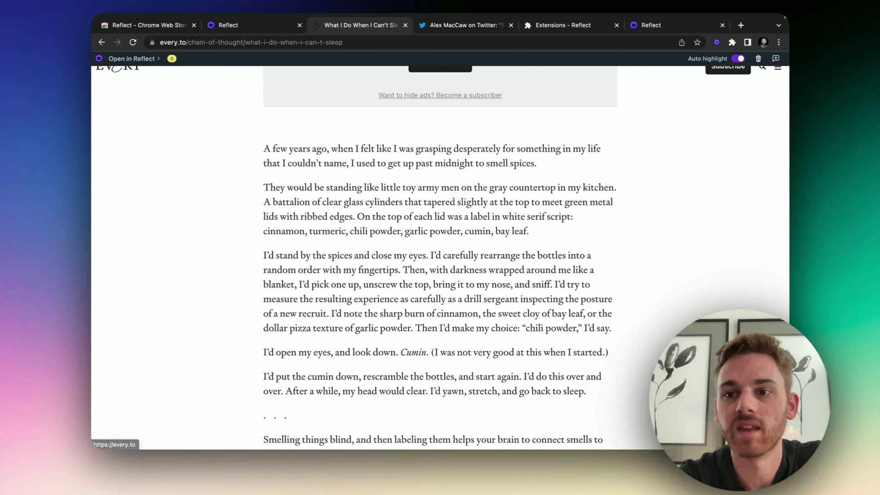
scroll(440, 257, "up", 10)
scroll(441, 257, "up", 5)
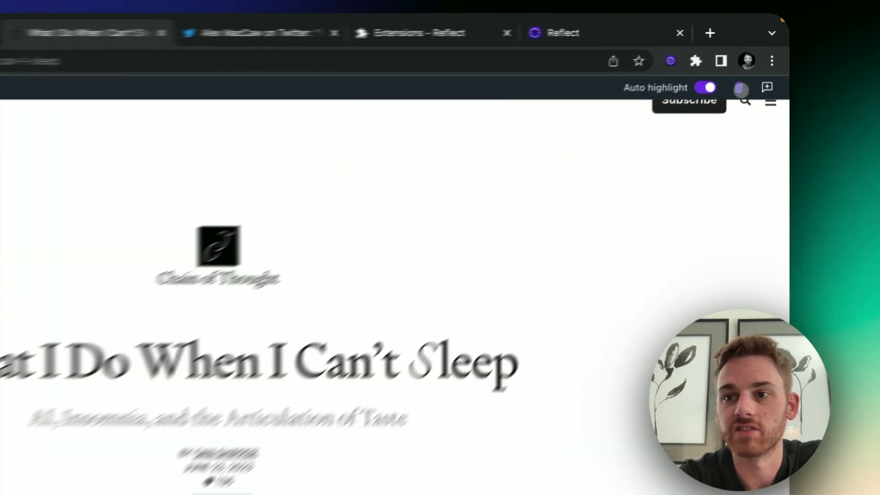
left_click(739, 88)
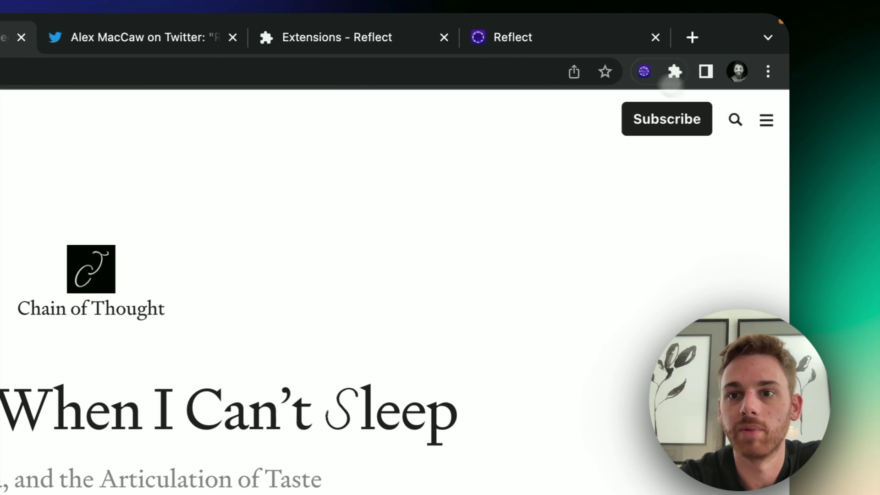
left_click(513, 37)
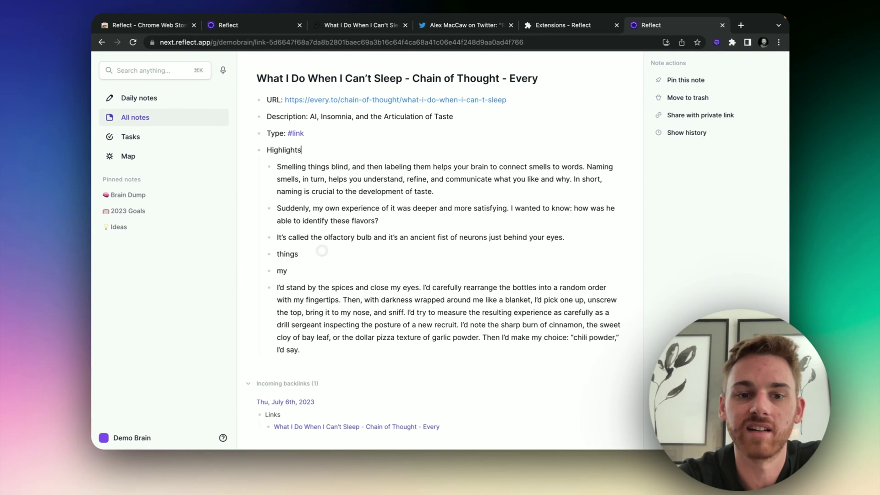
left_click(362, 25)
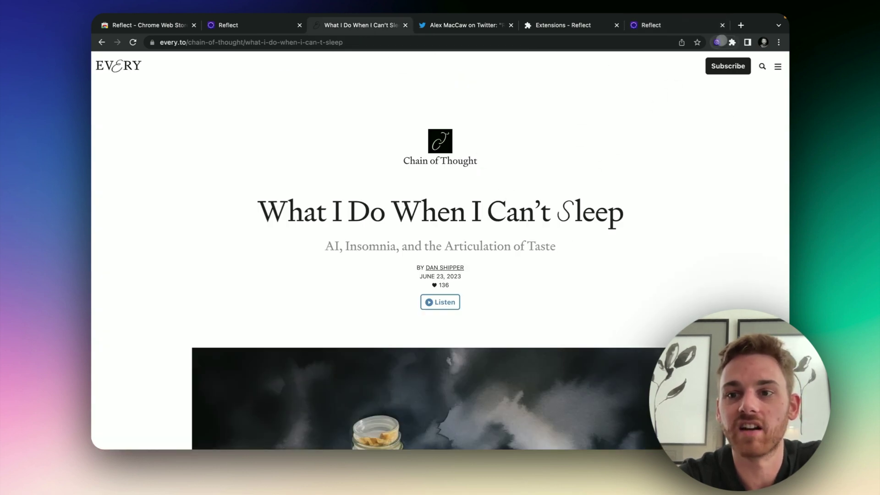
left_click(718, 42)
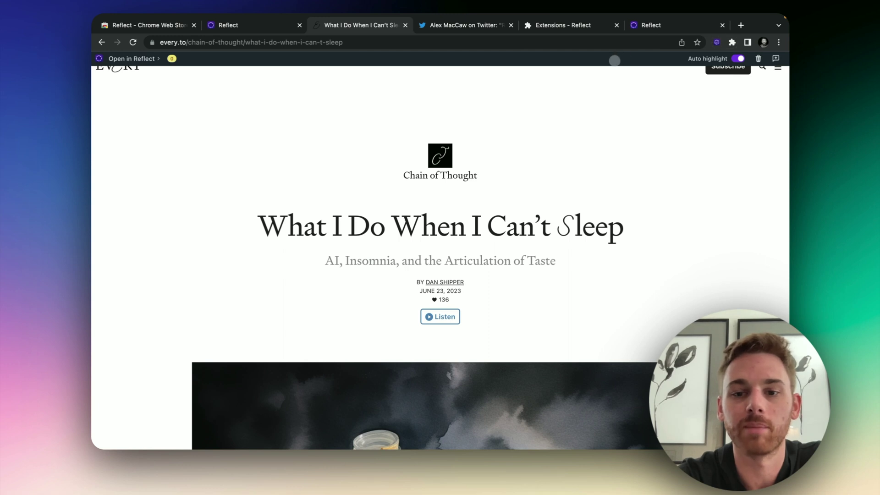
Add 'This is a cool article I found' before the every.to article's subtitle and save the note
scroll(537, 193, "down", 3)
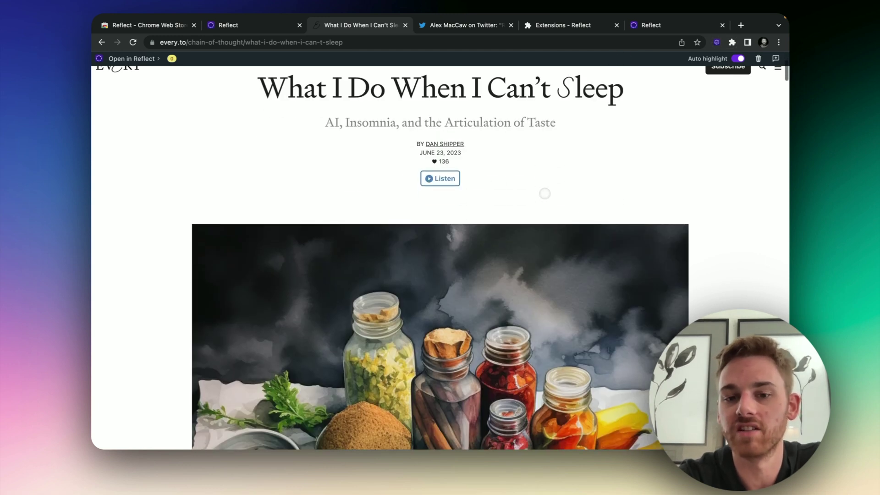
left_click(776, 58)
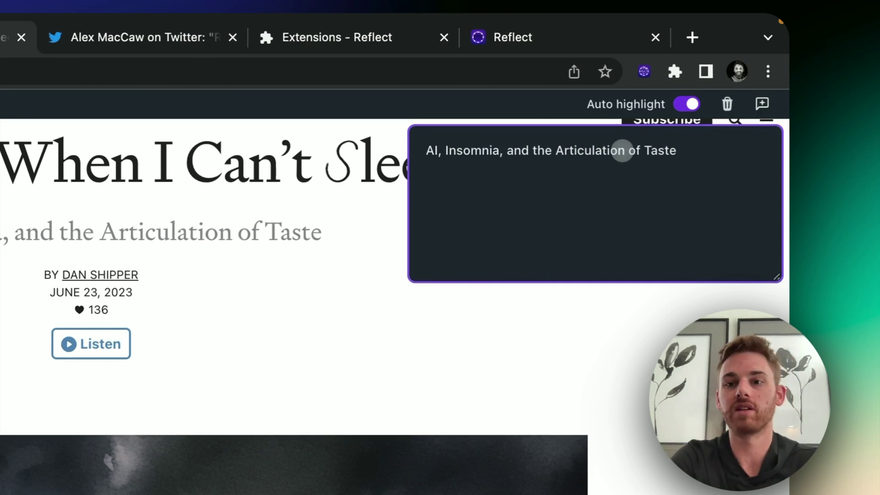
type("This is a cool a")
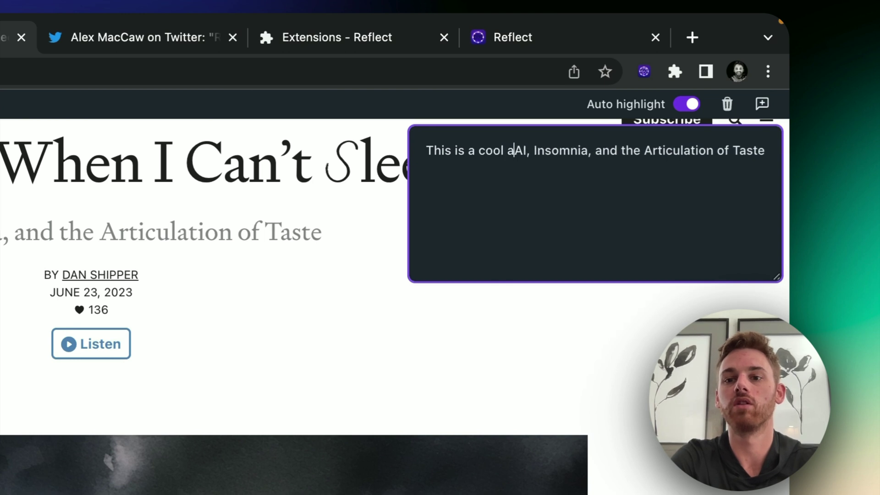
type("rticle I found")
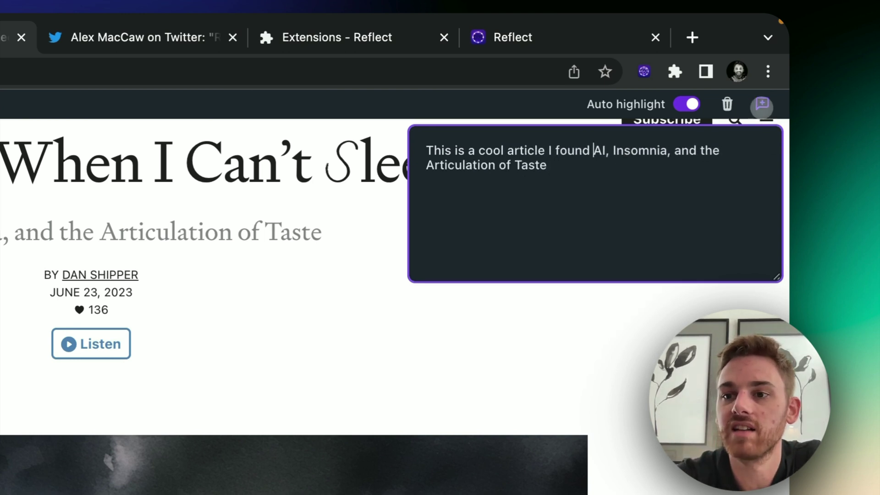
left_click(762, 106)
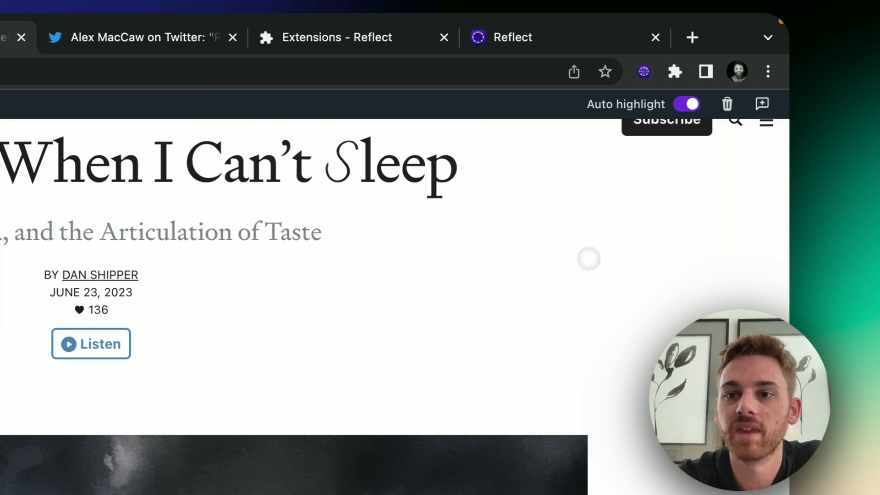
In the article's Reflect note, collapse the Highlights list below the Description, then return to the every.to article
left_click(511, 44)
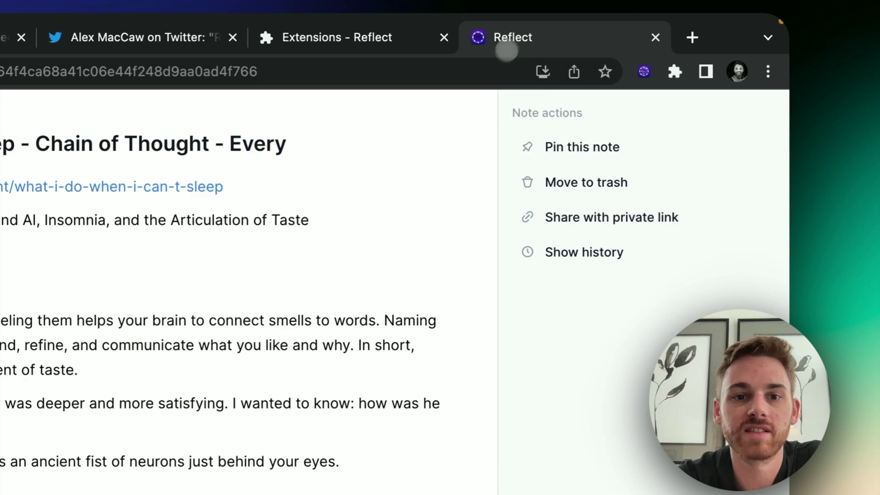
triple_click(509, 224)
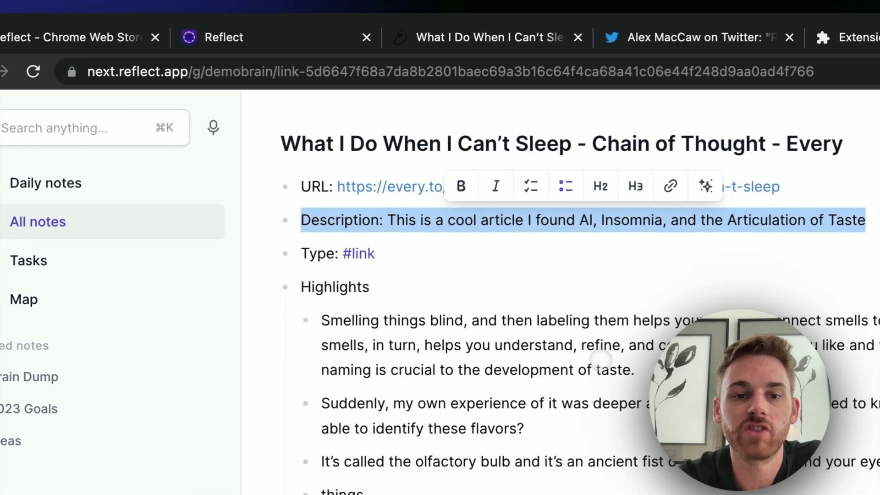
left_click(285, 288)
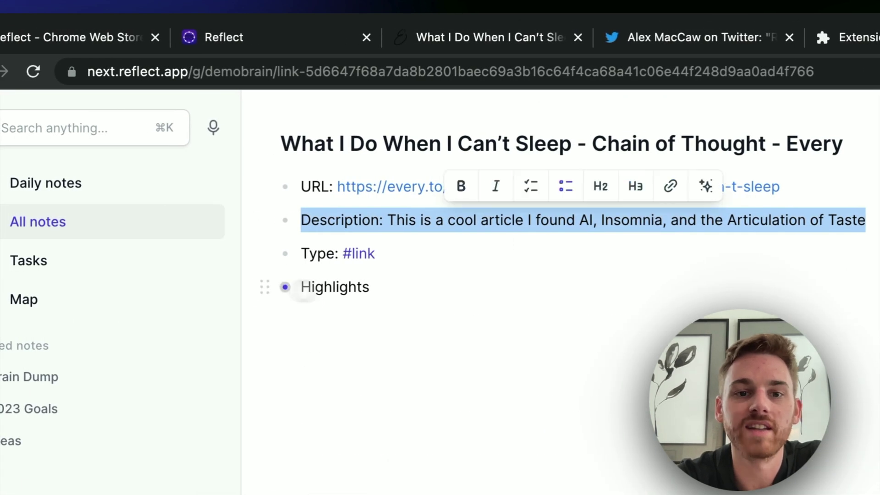
left_click(498, 306)
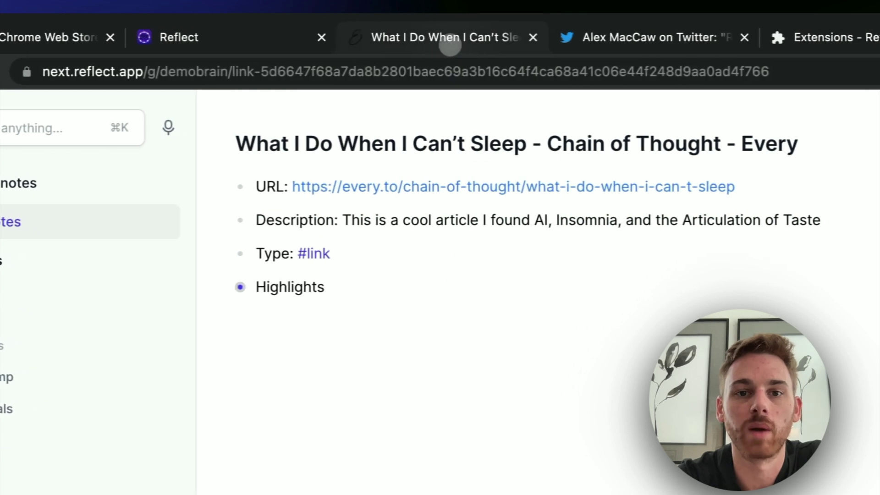
left_click(479, 37)
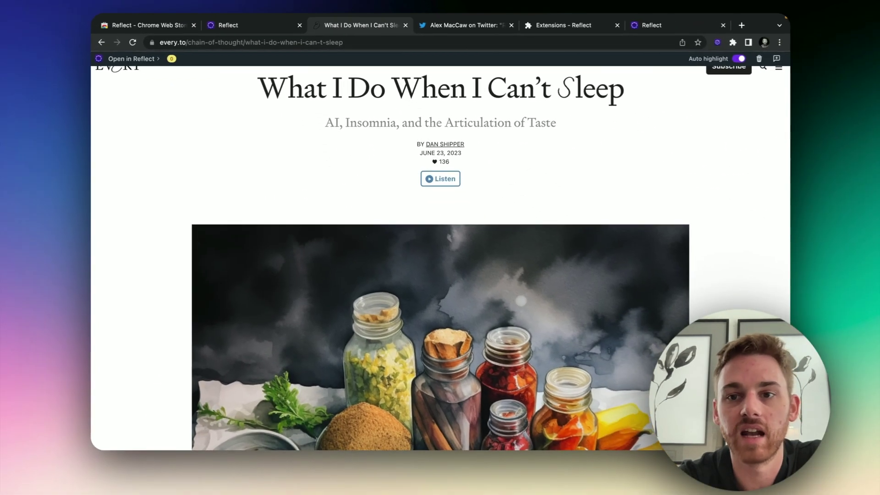
scroll(566, 355, "up", 2)
scroll(521, 300, "up", 2)
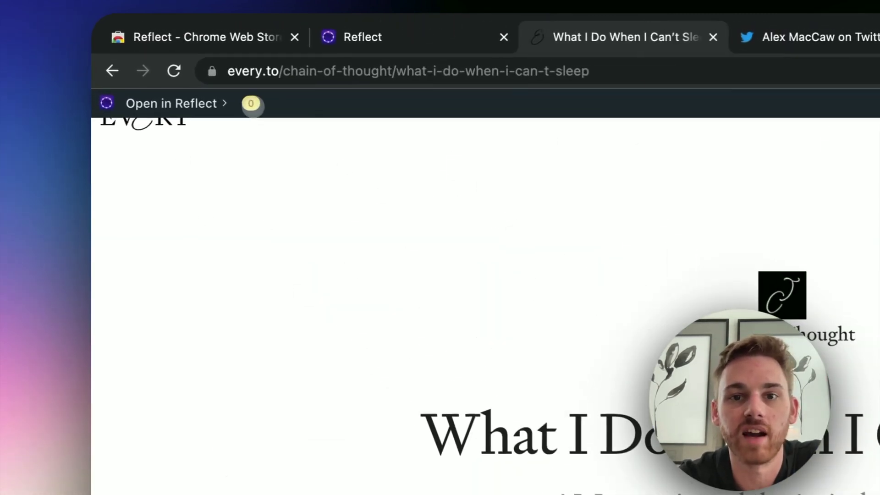
Close the every.to article and bookmark the tweet about auto-saving bookmarked Tweets to Reflect
left_click(504, 37)
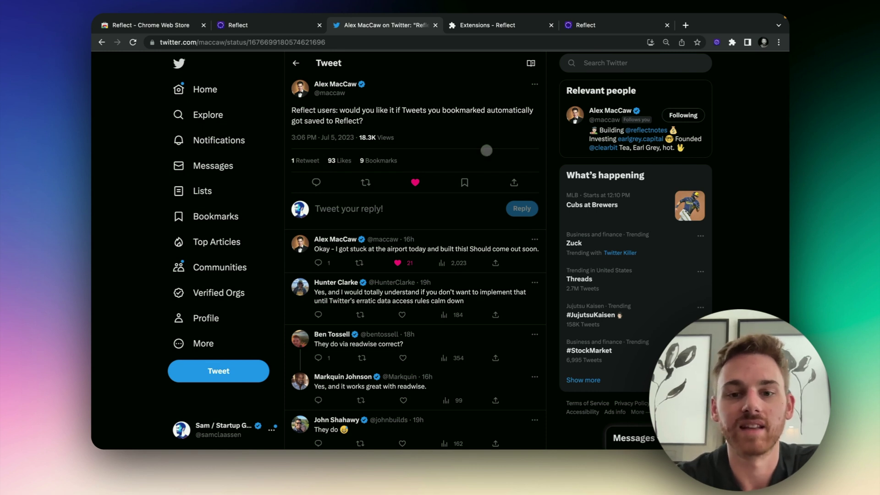
left_click(465, 182)
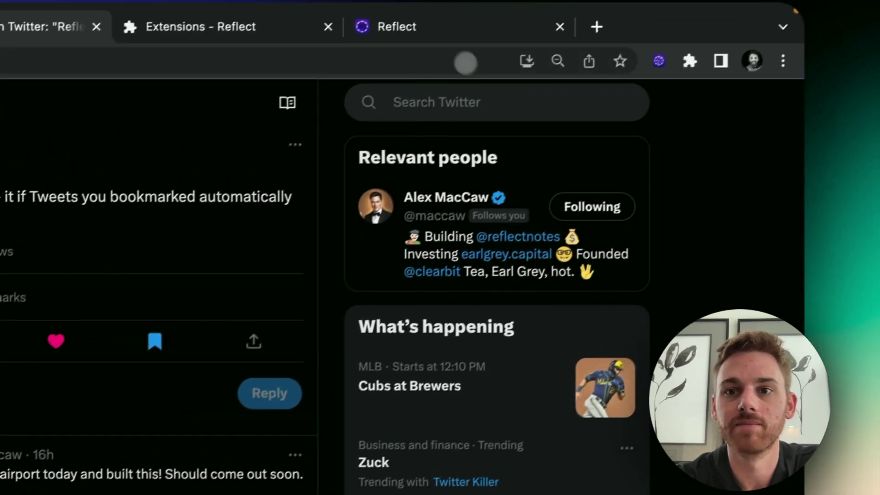
Check Reflect's July 6th daily note for the bookmarked tweet embedded under Tweets
left_click(437, 47)
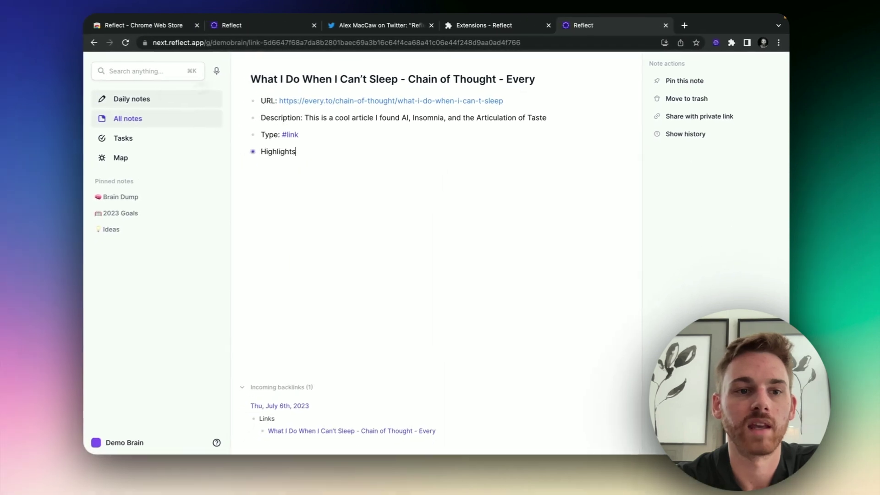
left_click(132, 99)
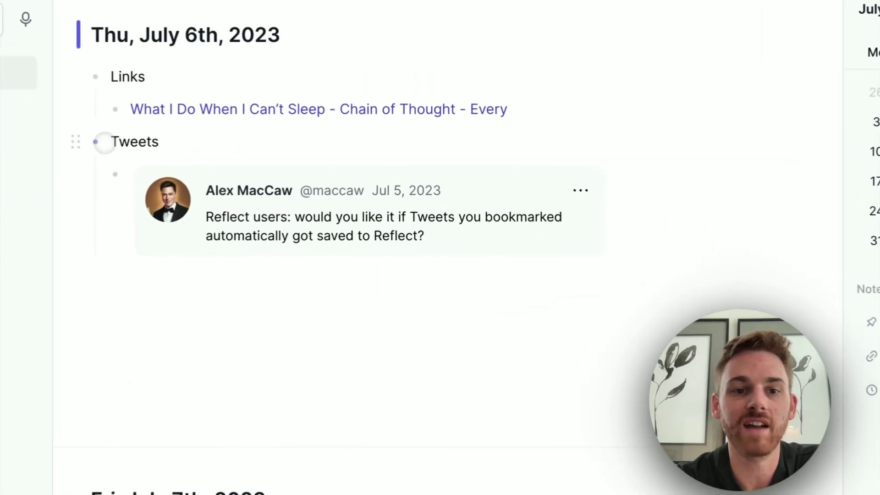
double_click(130, 142)
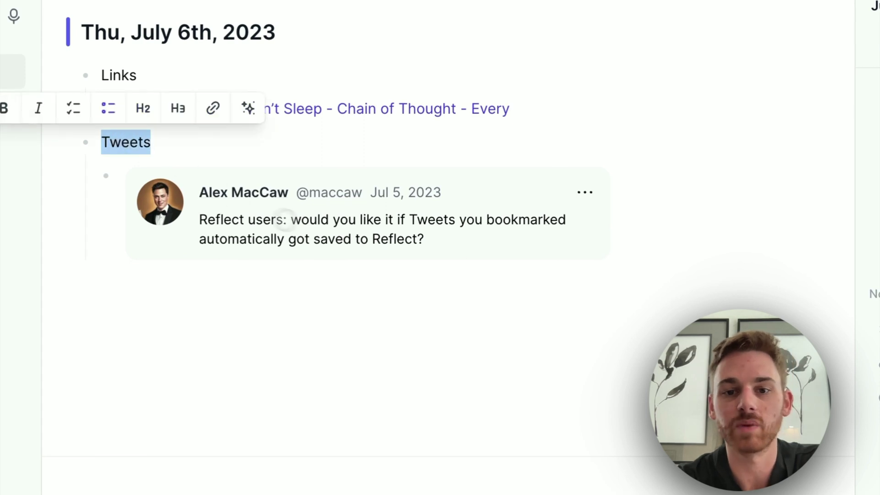
left_click(363, 305)
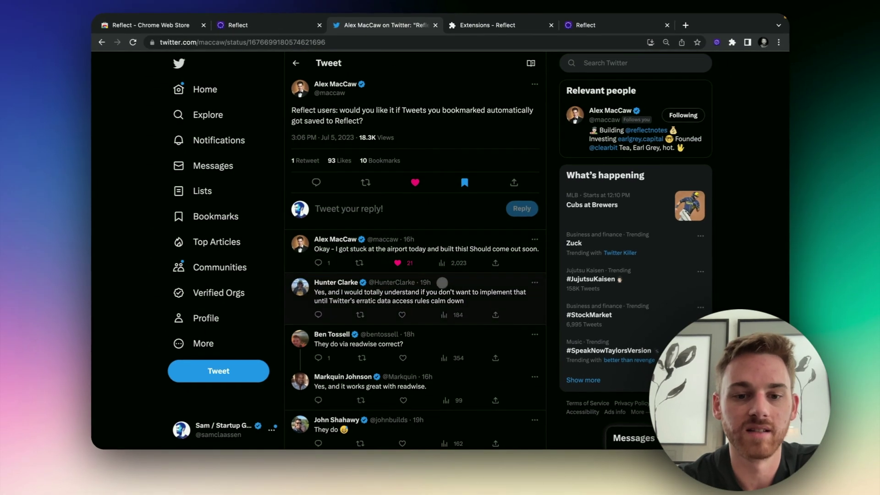
Bookmark the 'They do via readwise correct?' reply from its share menu, then view Reflect
scroll(494, 311, "down", 1)
left_click(494, 312)
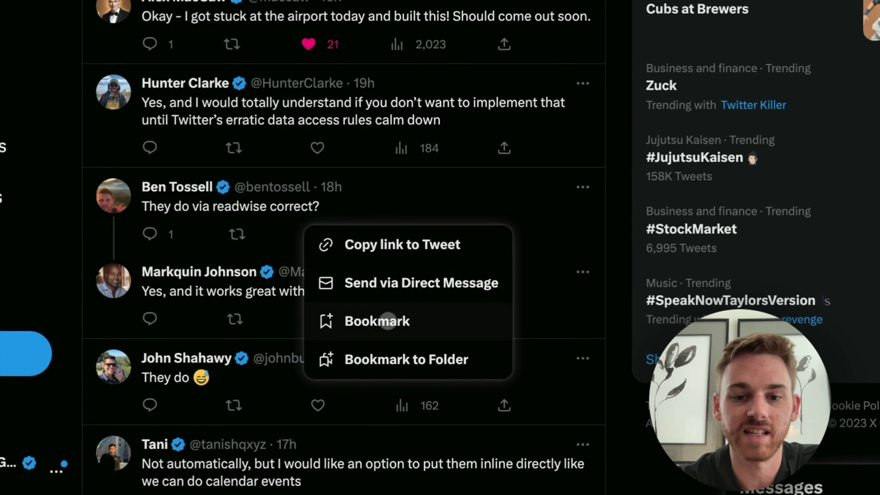
left_click(388, 321)
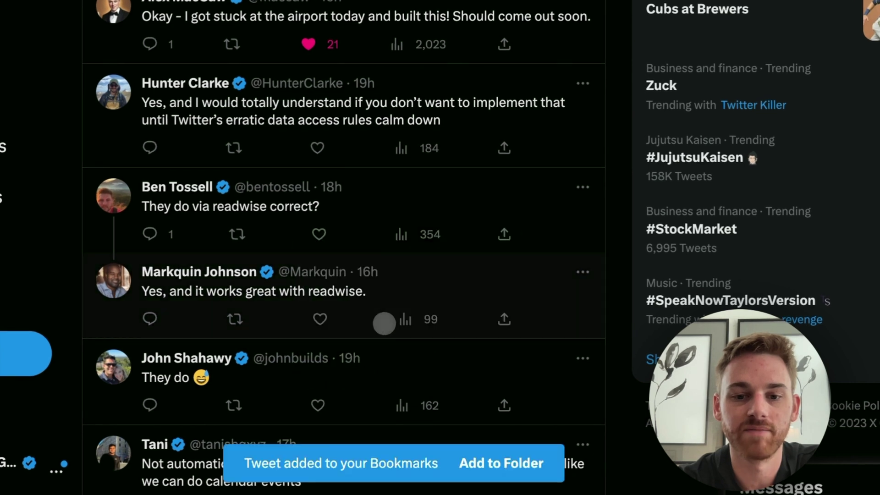
left_click(567, 22)
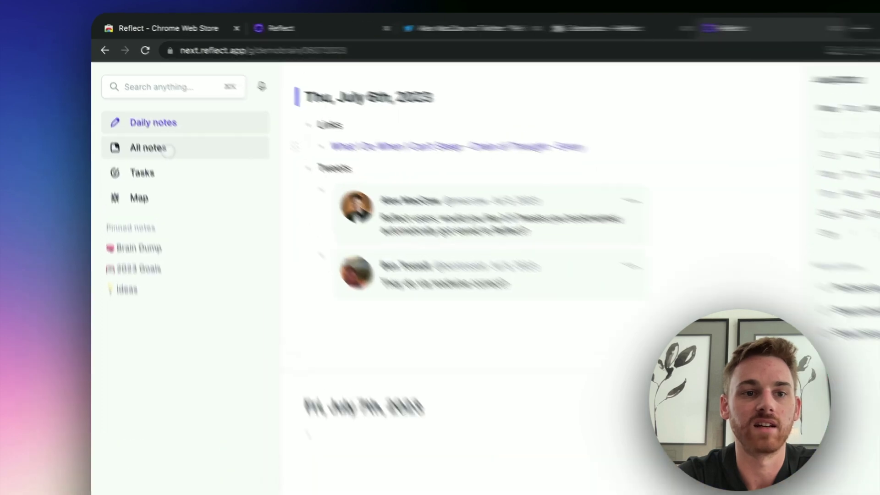
Filter Reflect's All notes list to Books, showing the eight #book notes
left_click(136, 117)
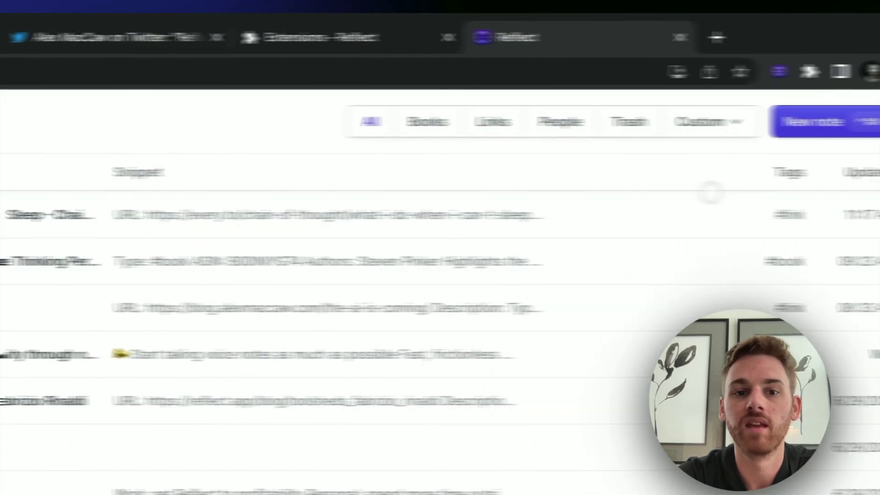
left_click(428, 122)
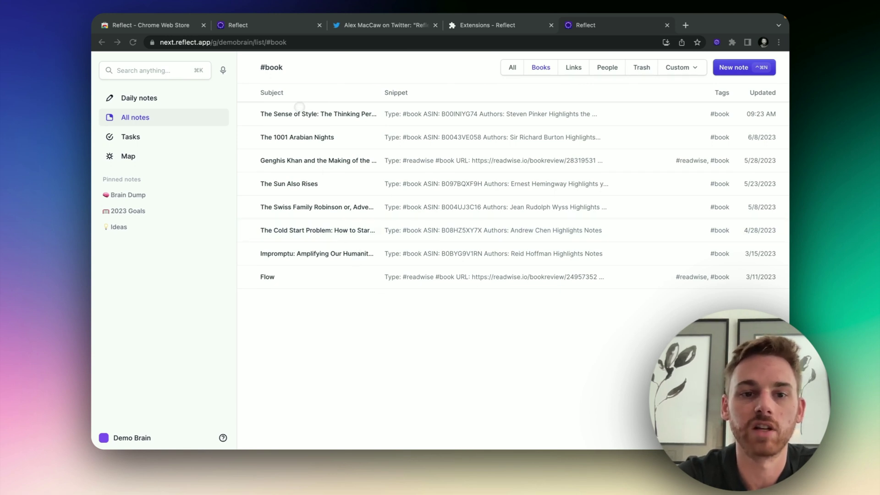
Open The Sense of Style note and scroll through its Kindle highlights
left_click(299, 110)
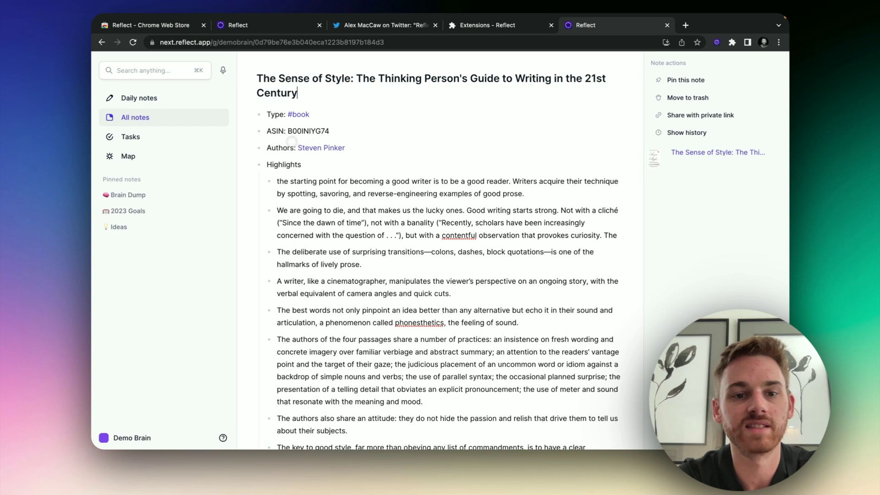
scroll(376, 242, "down", 3)
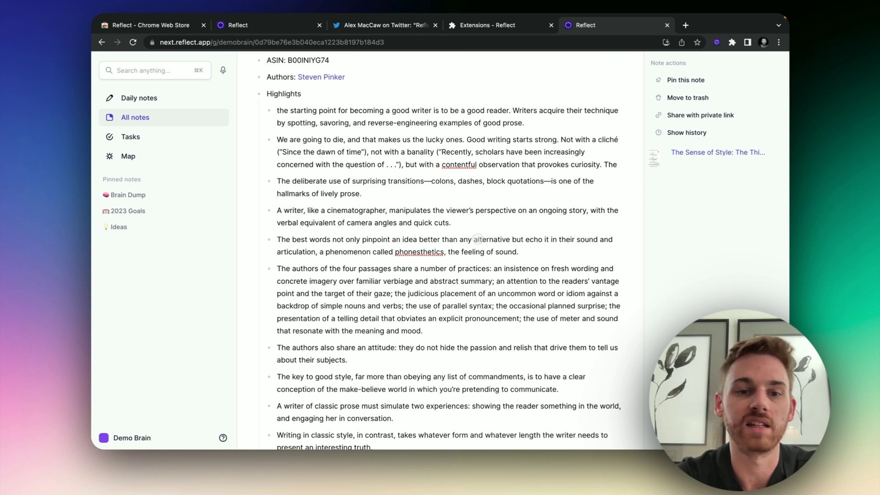
scroll(440, 249, "up", 3)
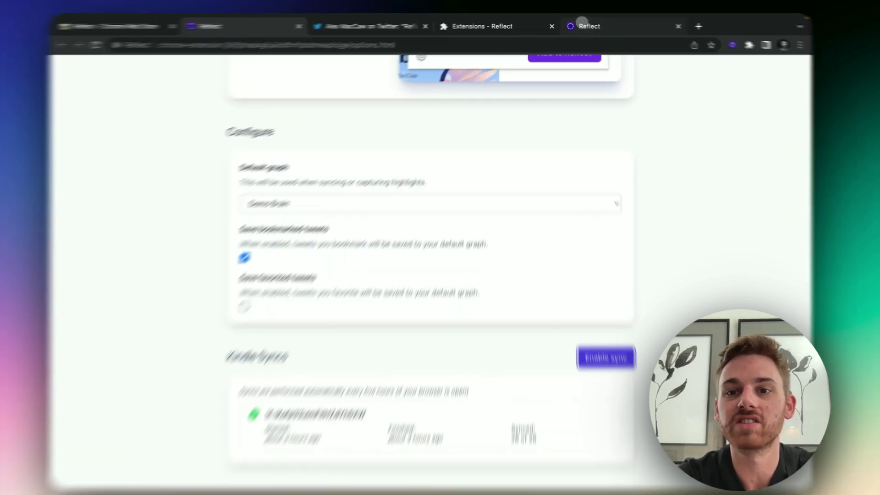
Move from the Reflect book note to the 'Reflect - Chrome Web Store' tab
left_click(585, 26)
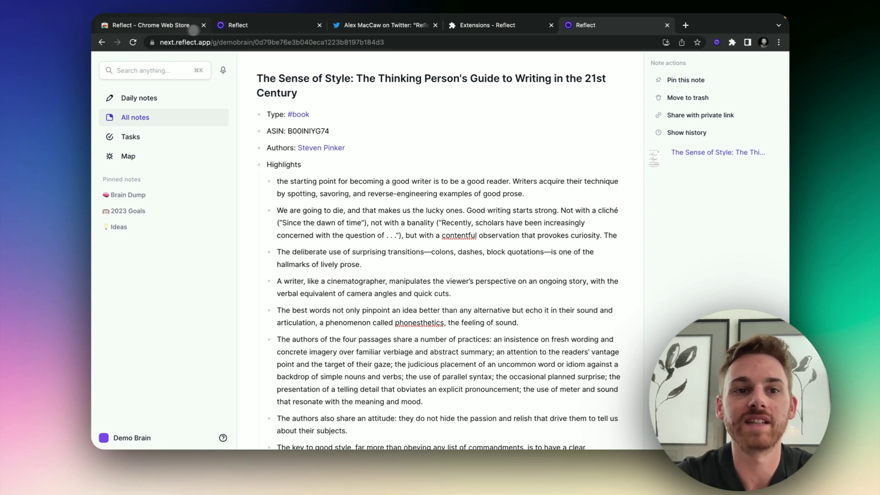
left_click(171, 24)
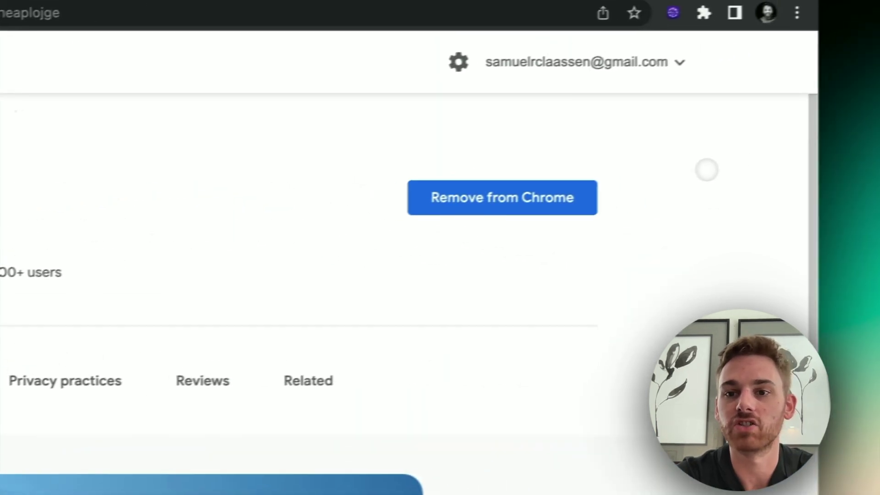